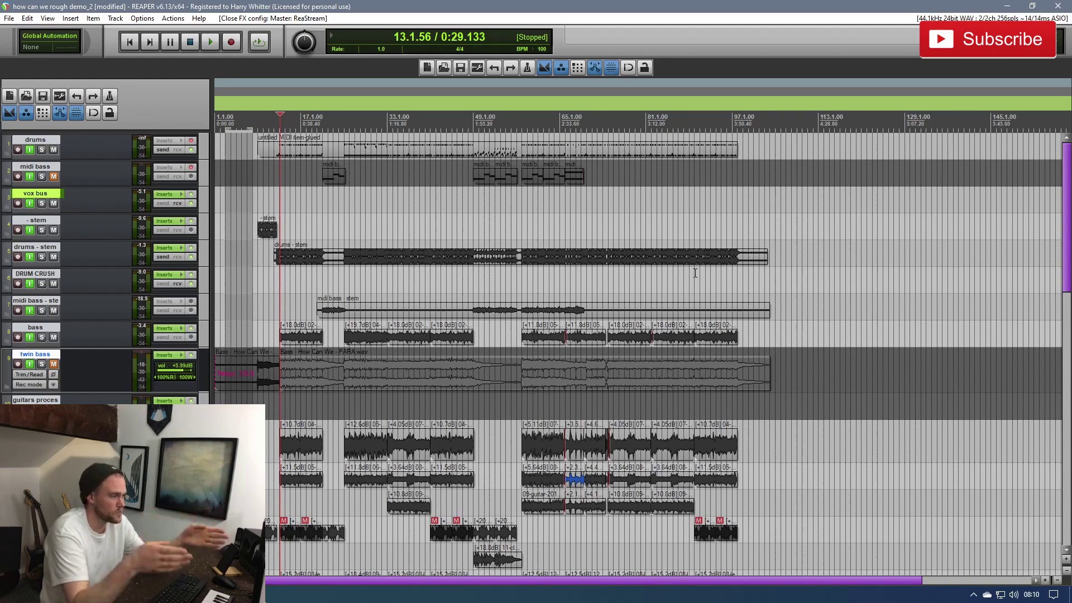
# Step: Open the full-screen mixer, check the twin bass ReEQ and guitar amp plugin windows, and play
pyautogui.press('space')
pyautogui.press('space')
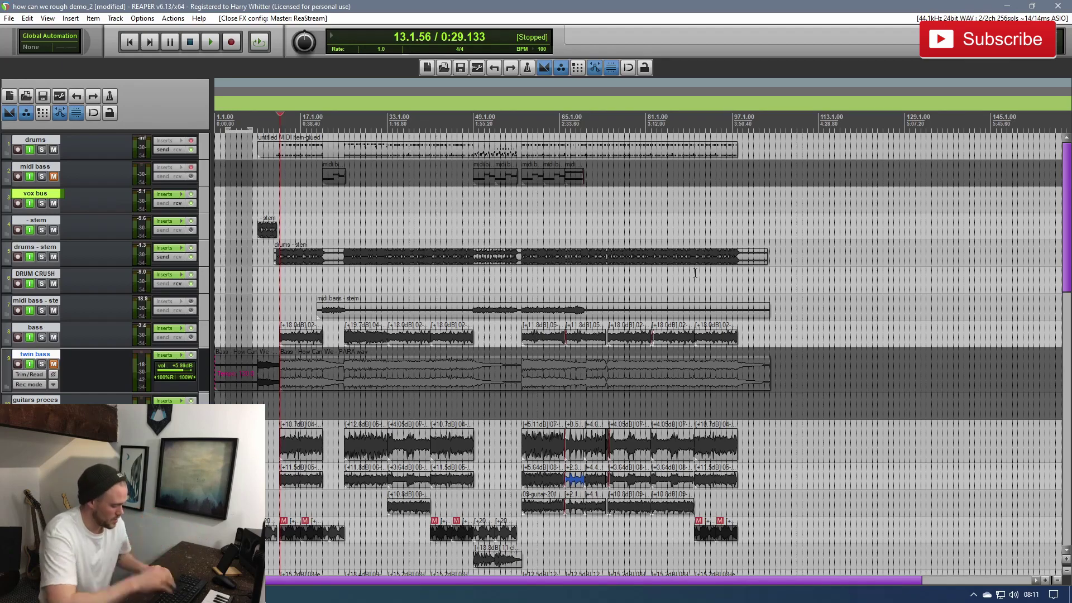
pyautogui.hotkey('ctrl', 'm')
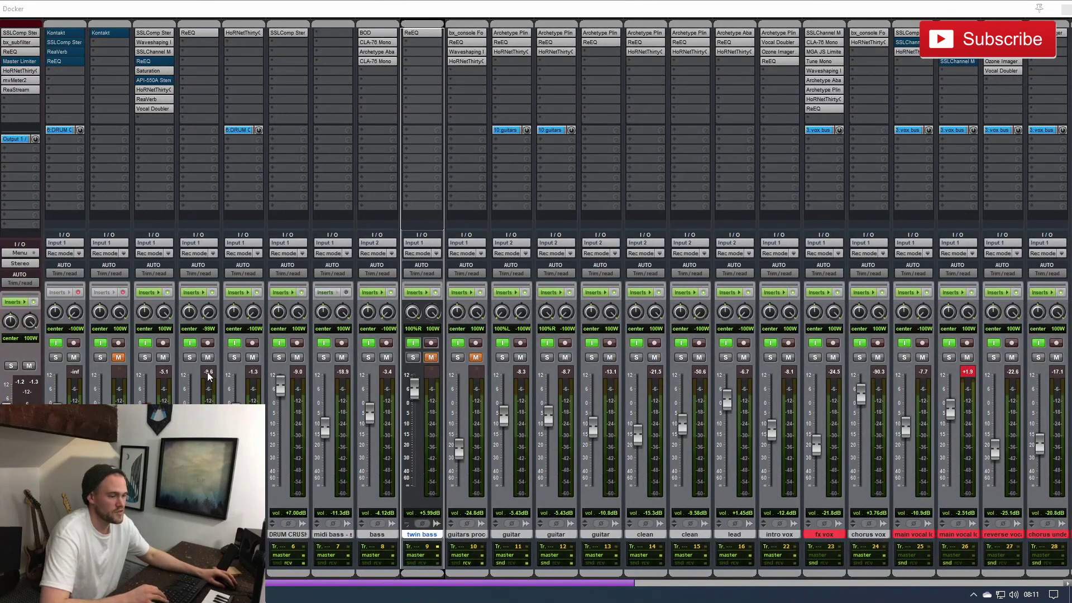
pyautogui.click(411, 33)
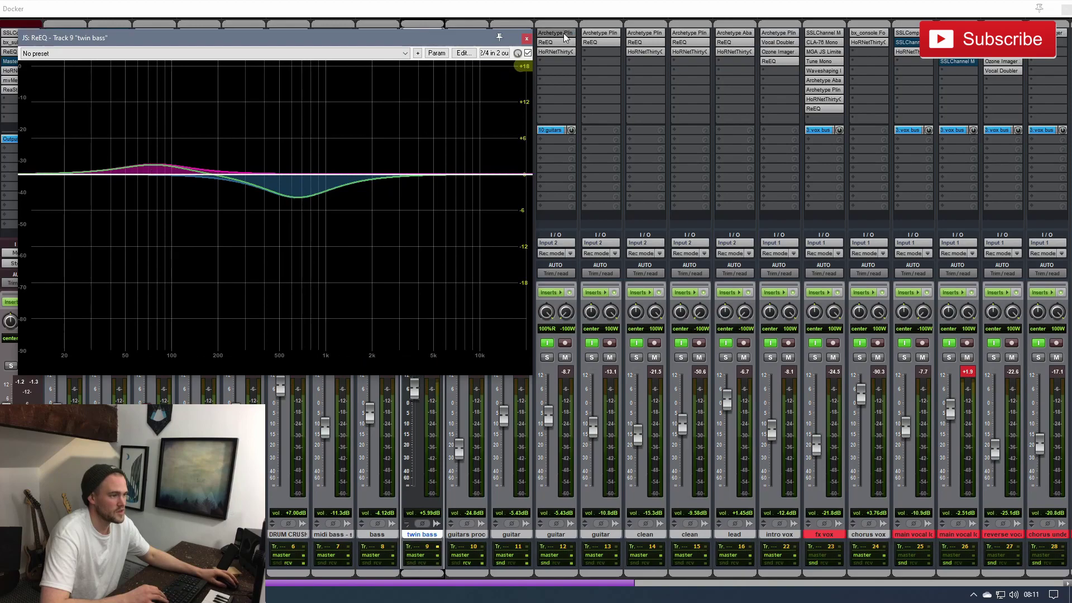
pyautogui.click(526, 38)
pyautogui.click(556, 35)
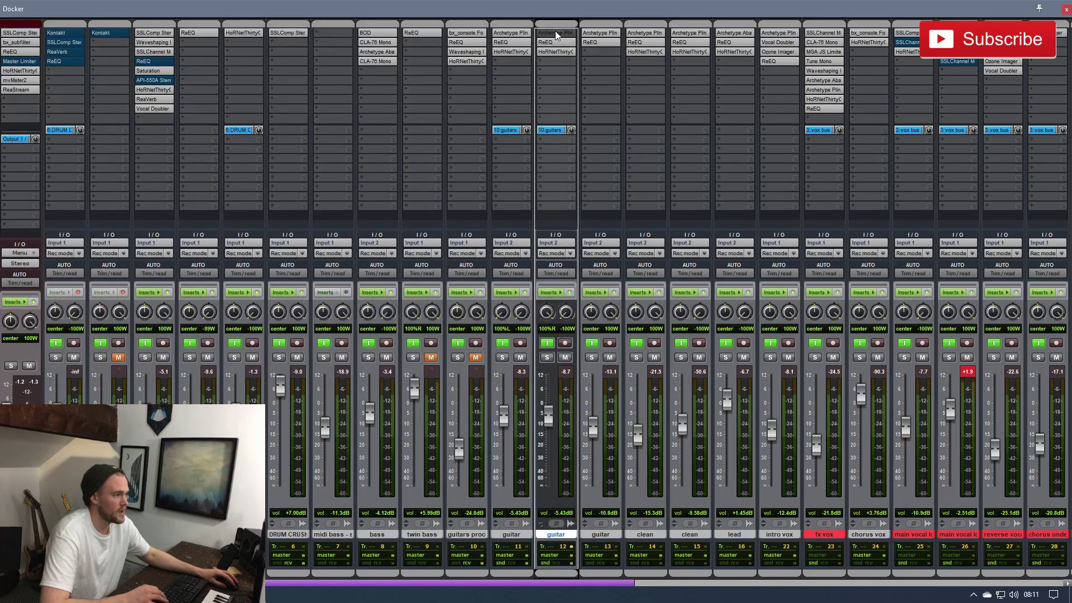
pyautogui.press('Escape')
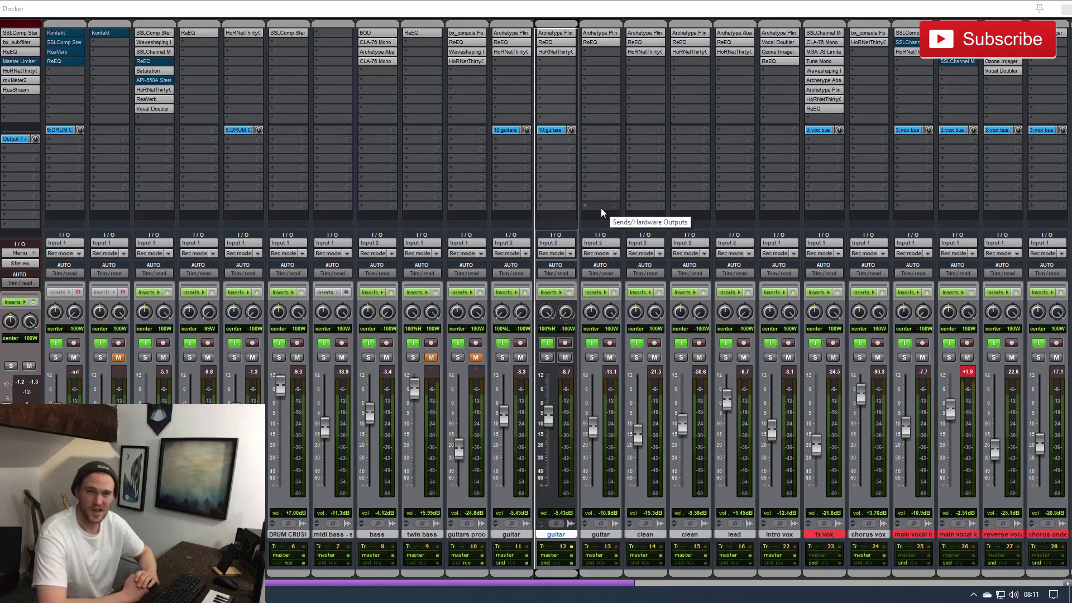
pyautogui.press('space')
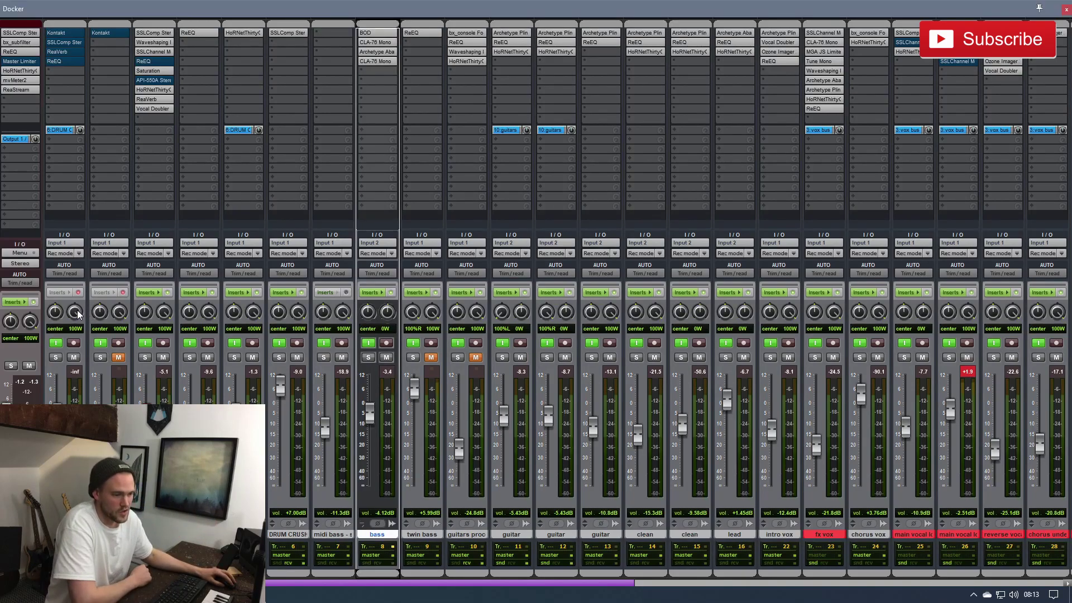
# Step: Collapse the first tracks' width to 0W and center the twin bass, track 11 and track 12 pans
pyautogui.moveTo(78, 314); pyautogui.dragTo(342, 335)
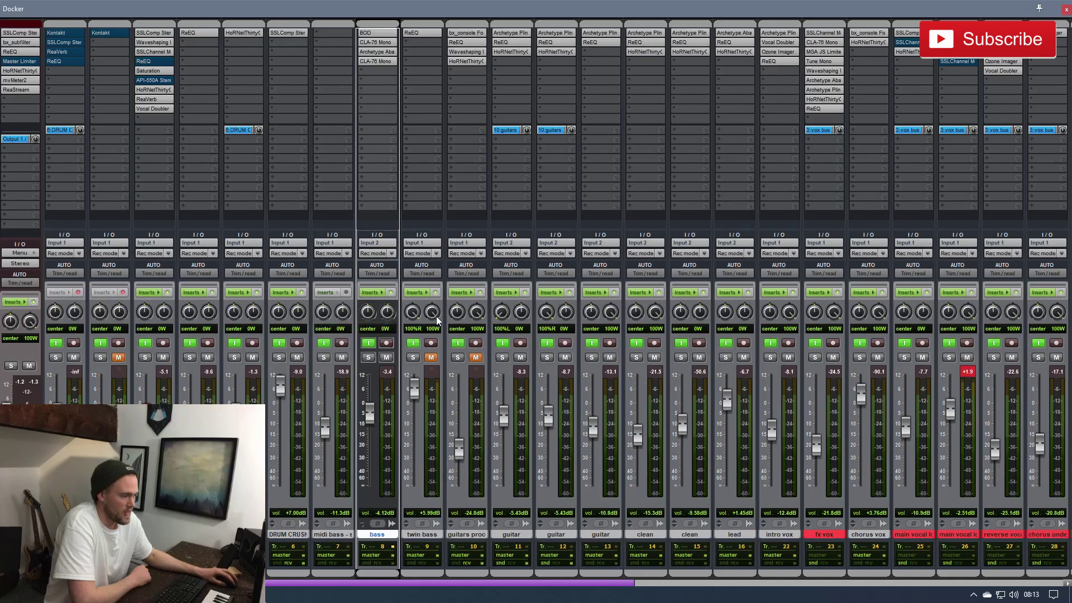
pyautogui.moveTo(434, 312); pyautogui.dragTo(476, 334)
pyautogui.doubleClick(412, 311)
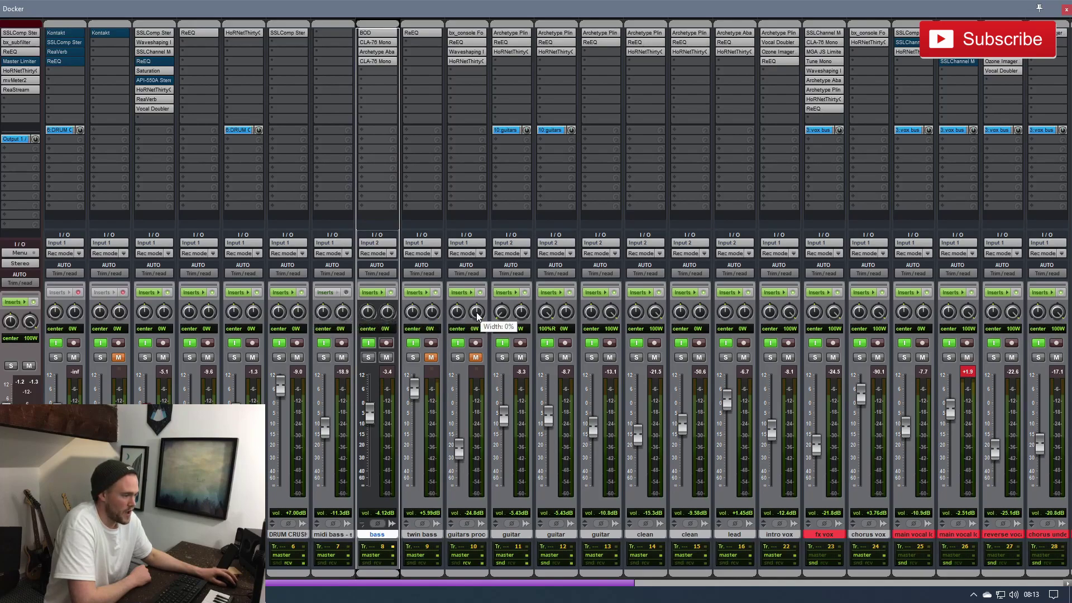
pyautogui.doubleClick(501, 311)
pyautogui.doubleClick(546, 311)
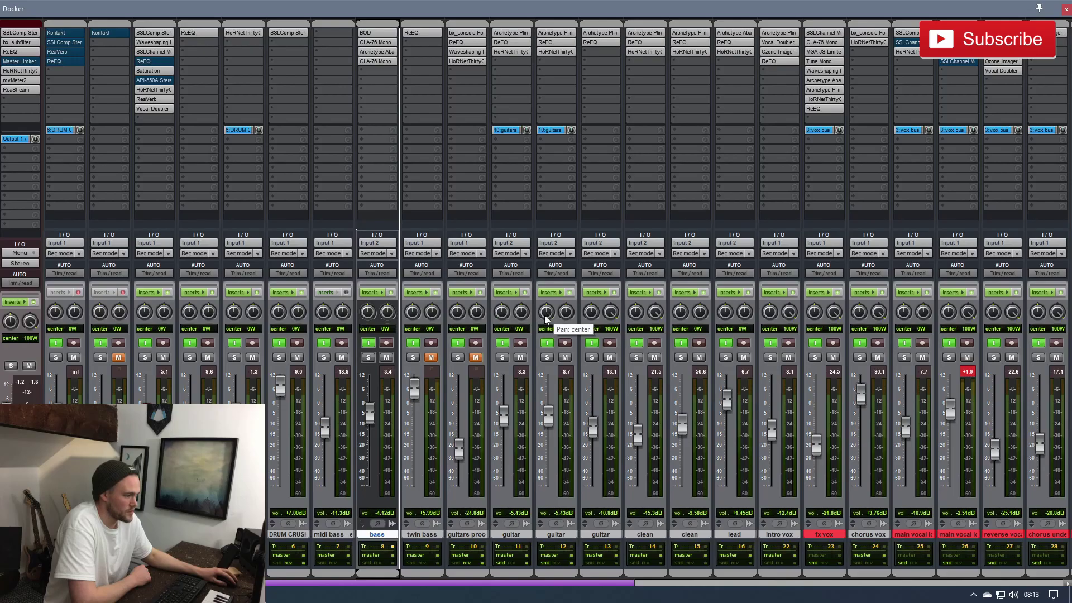
# Step: Set tracks 13, 14 and the vocal tracks to 0W width, then close the mixer
pyautogui.moveTo(610, 311); pyautogui.dragTo(655, 335)
pyautogui.moveTo(789, 311); pyautogui.dragTo(833, 335)
pyautogui.moveTo(878, 312); pyautogui.dragTo(878, 335)
pyautogui.moveTo(967, 311); pyautogui.dragTo(967, 335)
pyautogui.moveTo(1012, 312); pyautogui.dragTo(1012, 335)
pyautogui.moveTo(1056, 312); pyautogui.dragTo(1057, 335)
pyautogui.click(1065, 9)
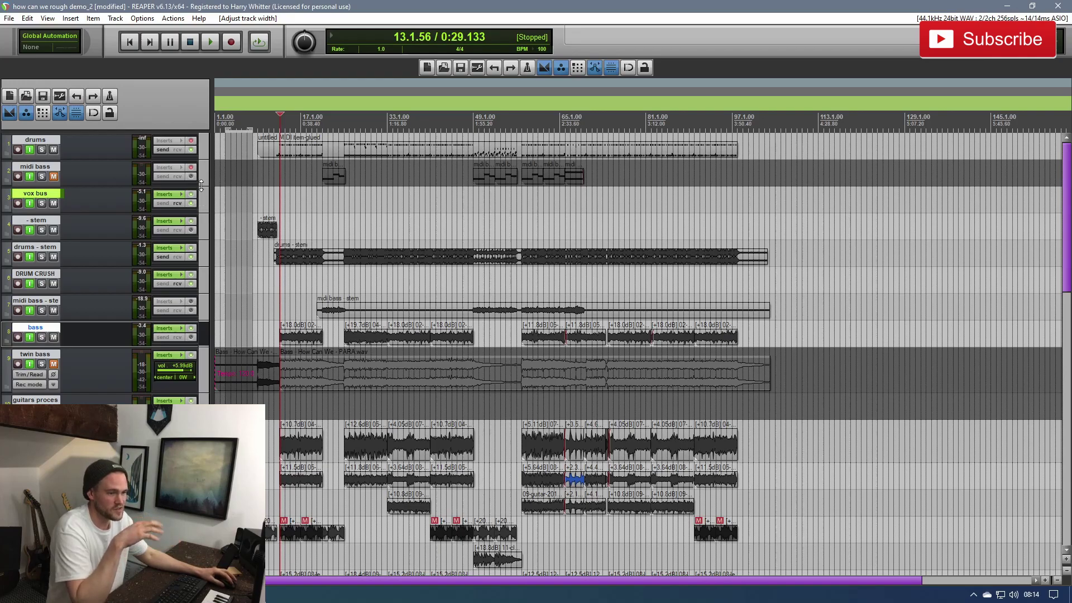
# Step: In the Track Manager, hide the drums and midi bass tracks from the arrangement
pyautogui.scroll(-15, 96, 296)
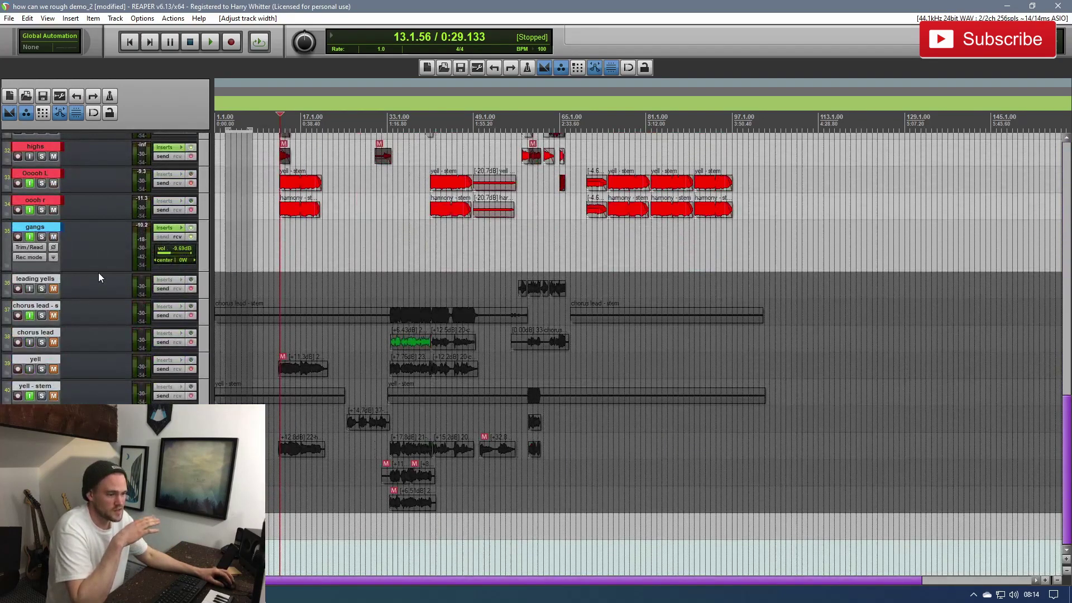
pyautogui.scroll(12, 99, 257)
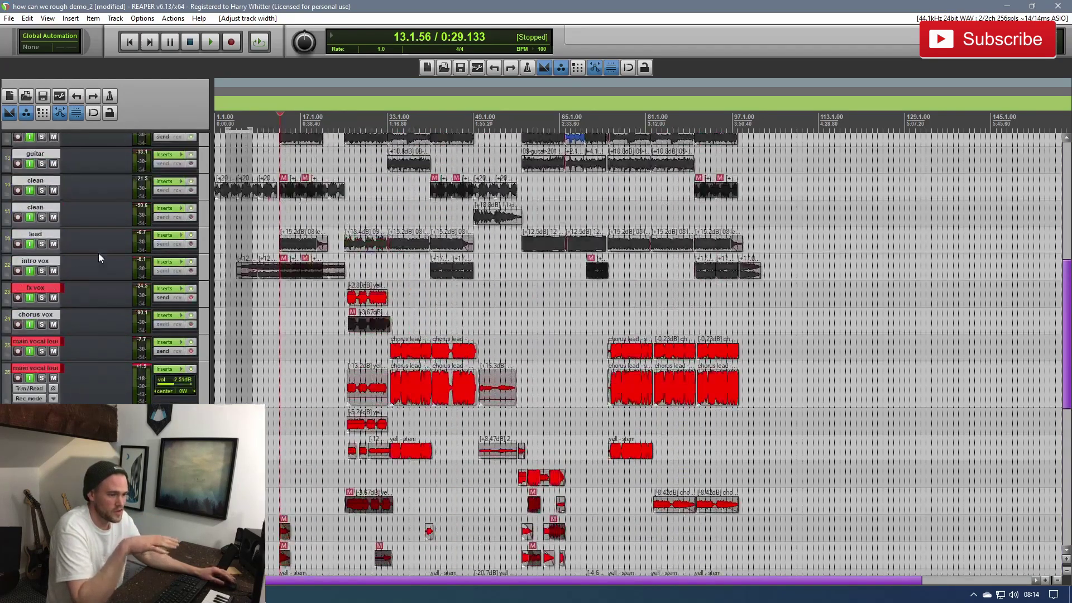
pyautogui.scroll(4, 98, 254)
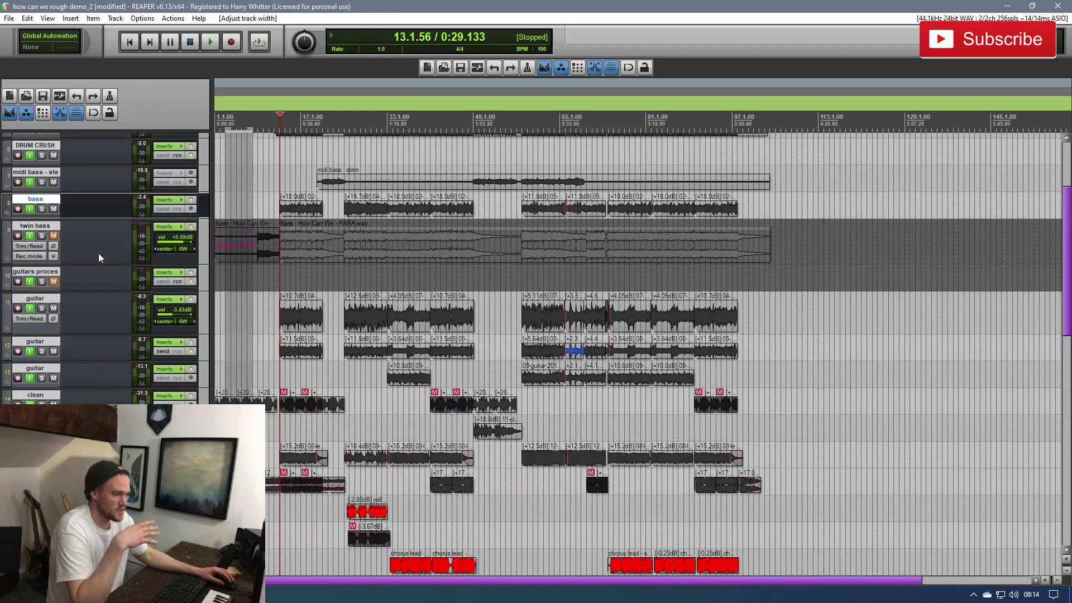
pyautogui.scroll(4, 98, 257)
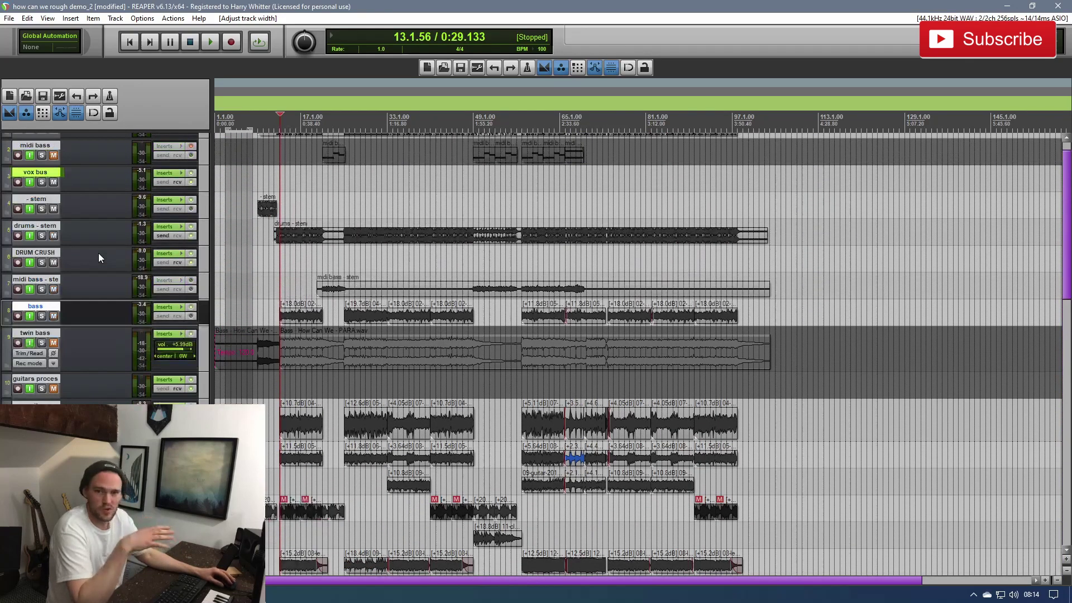
pyautogui.scroll(1, 110, 260)
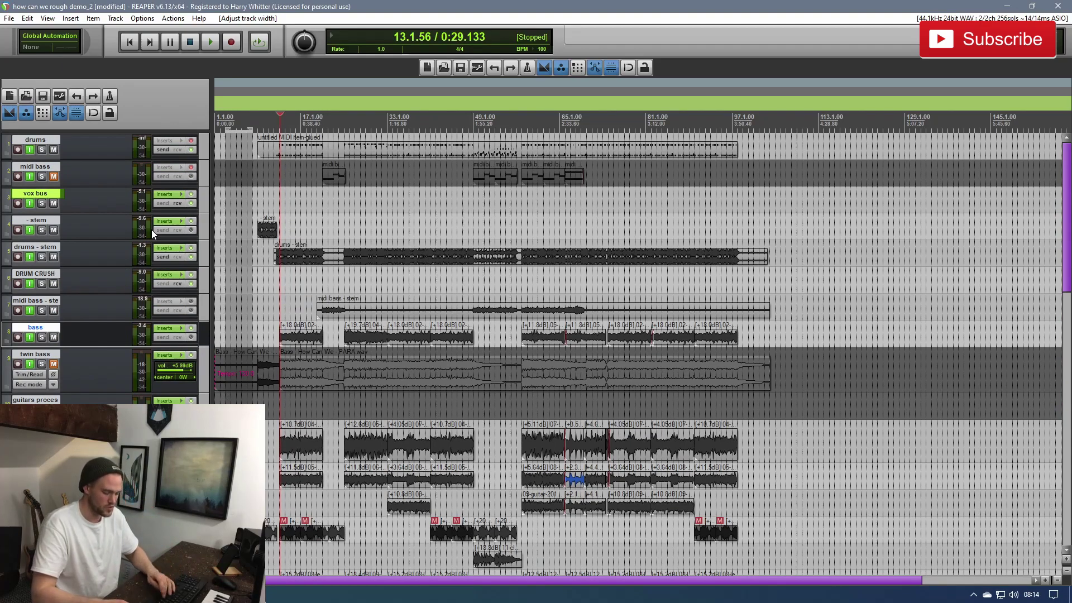
pyautogui.hotkey('ctrl', 'alt', 'm')
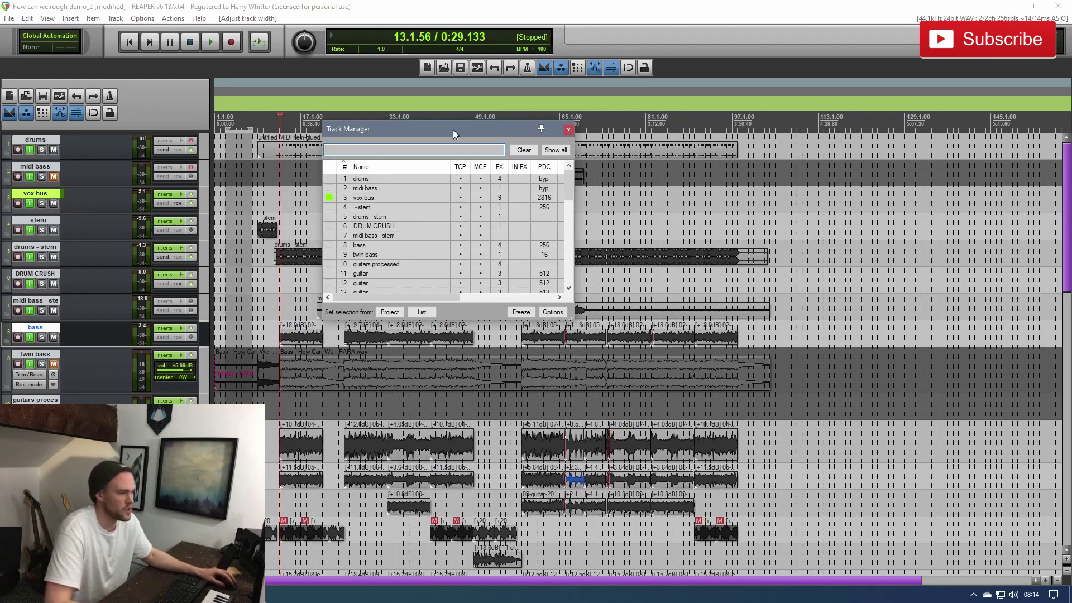
pyautogui.click(460, 179)
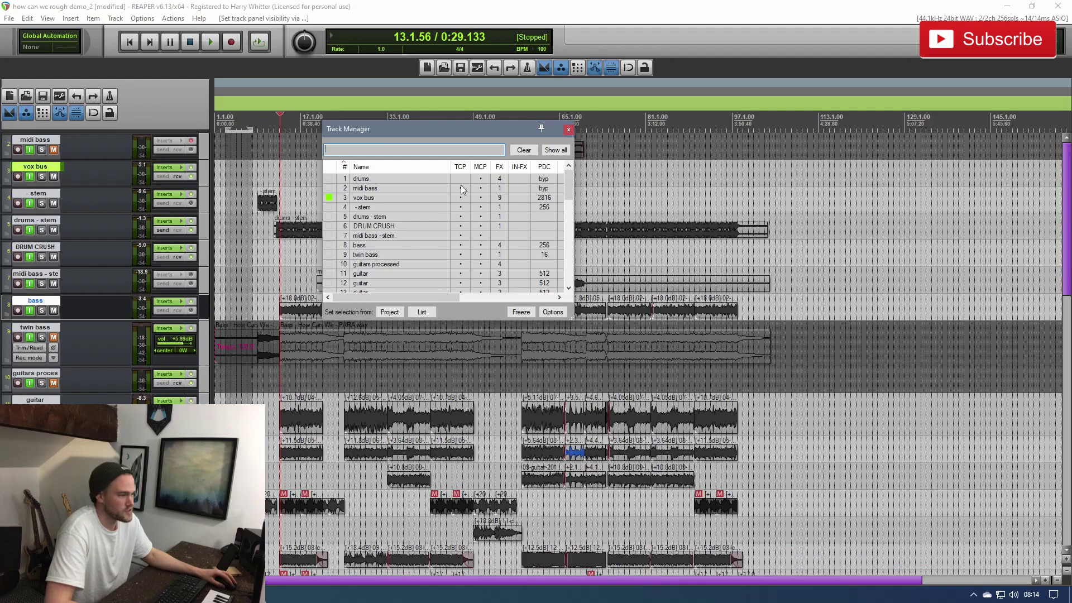
pyautogui.click(461, 188)
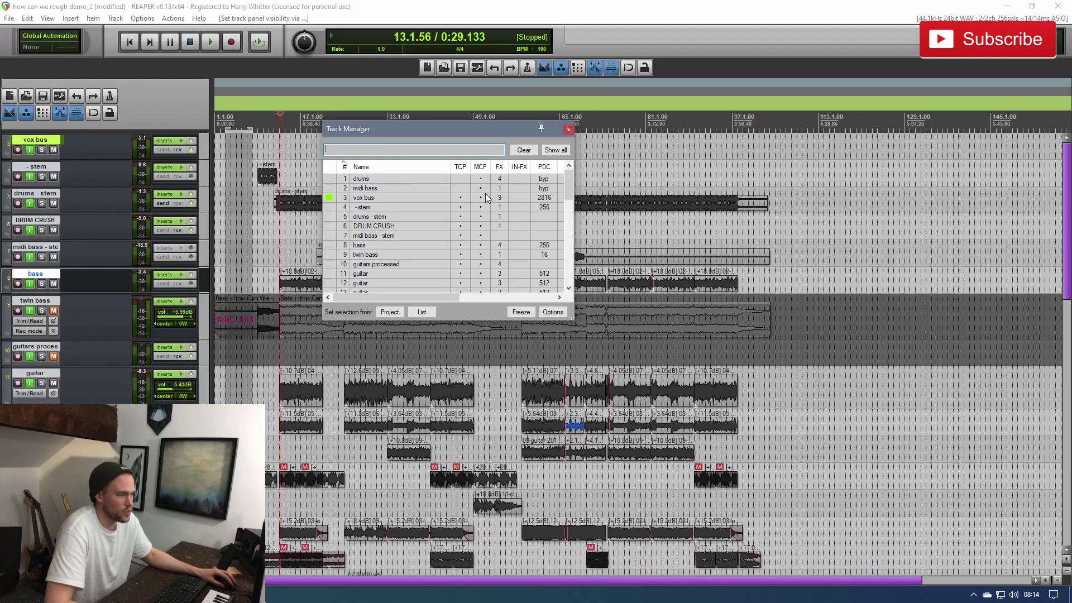
# Step: Hide the DRUM CRUSH track as well and close the Track Manager
pyautogui.scroll(-1, 471, 205)
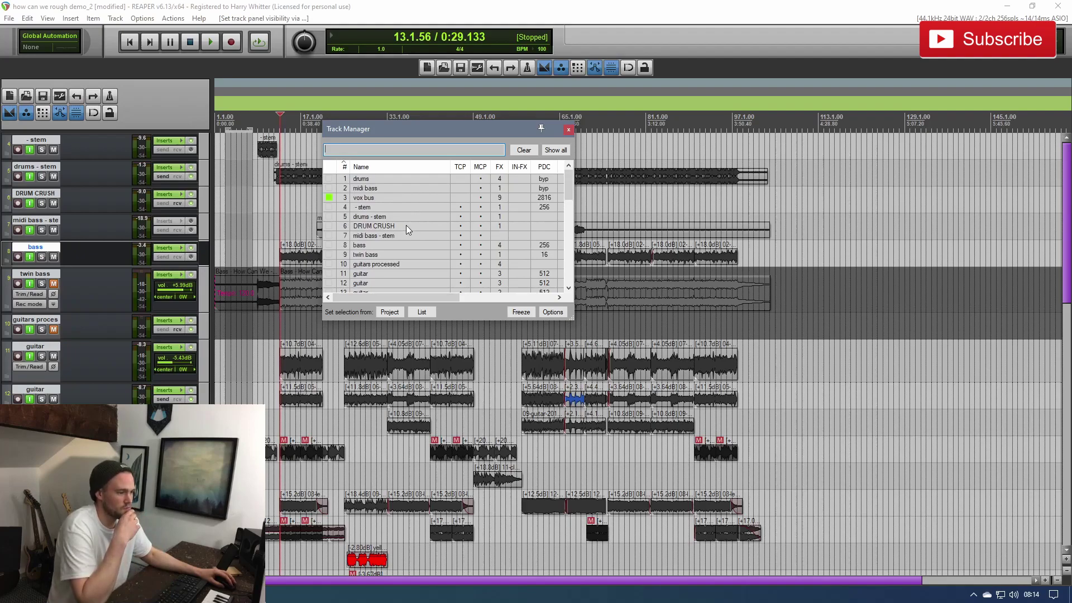
pyautogui.scroll(1, 452, 226)
pyautogui.click(453, 225)
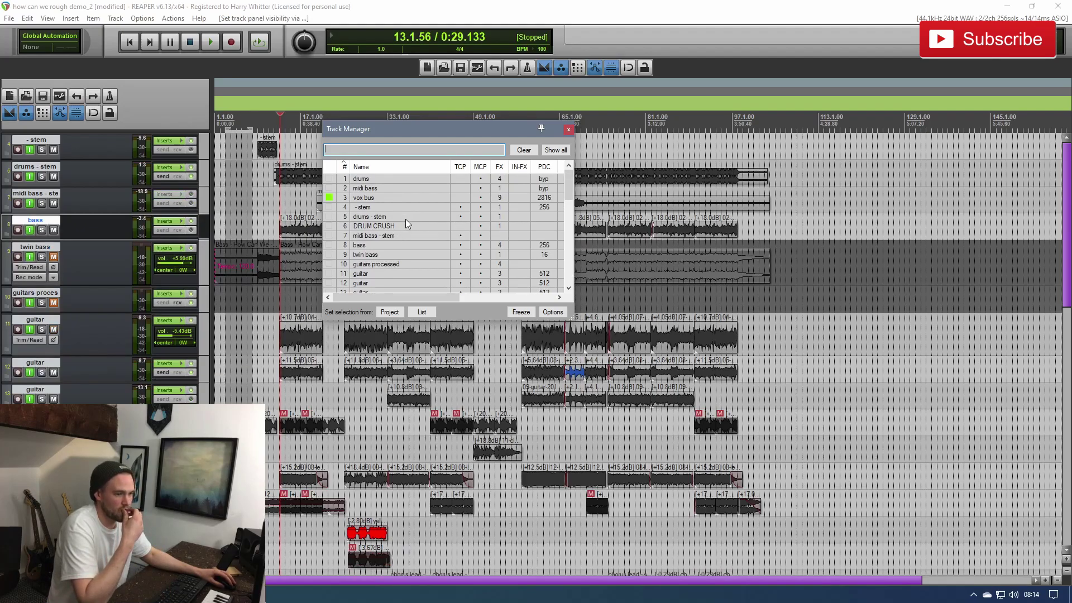
pyautogui.scroll(-1, 424, 216)
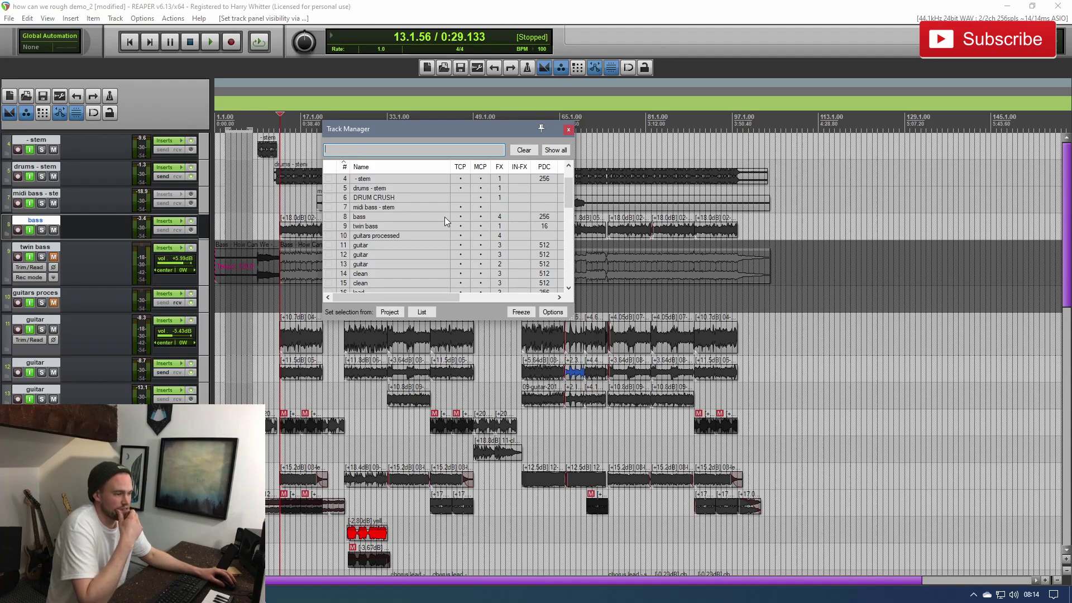
pyautogui.scroll(-1, 436, 220)
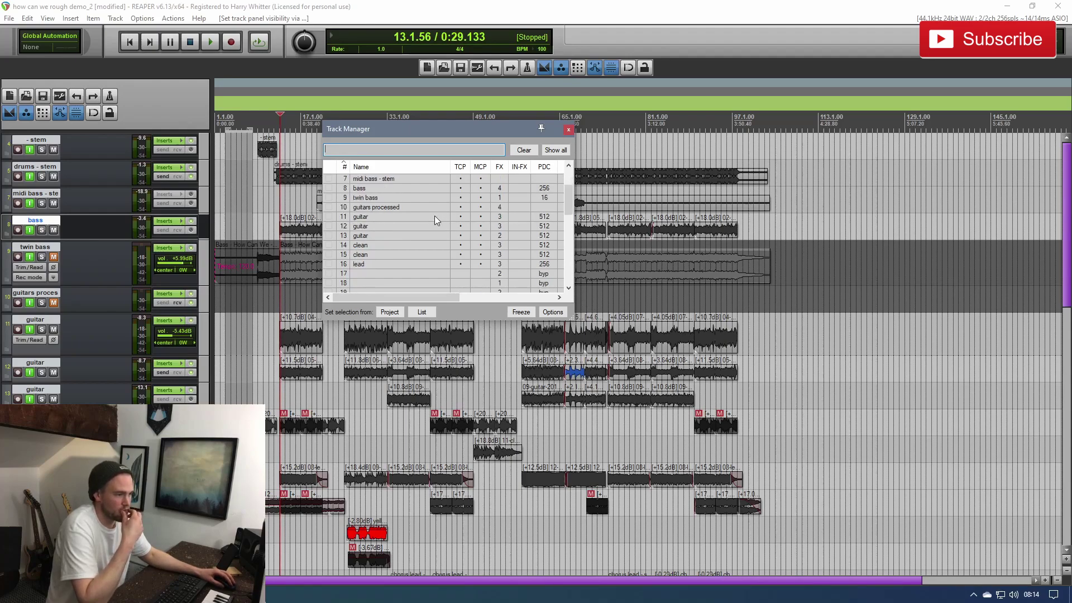
pyautogui.scroll(-9, 468, 231)
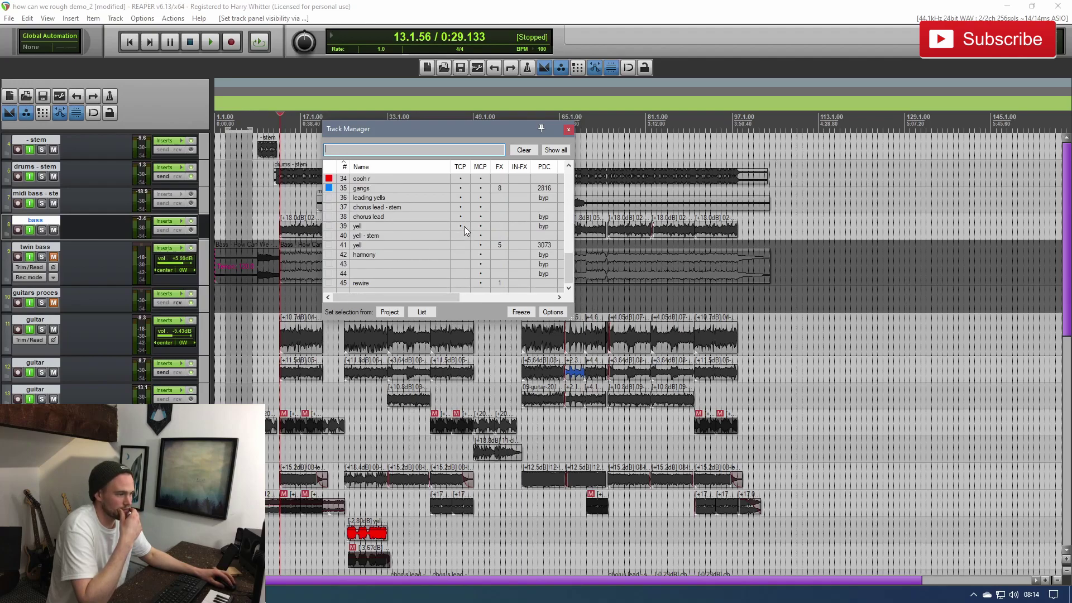
pyautogui.scroll(-10, 62, 265)
pyautogui.scroll(4, 63, 265)
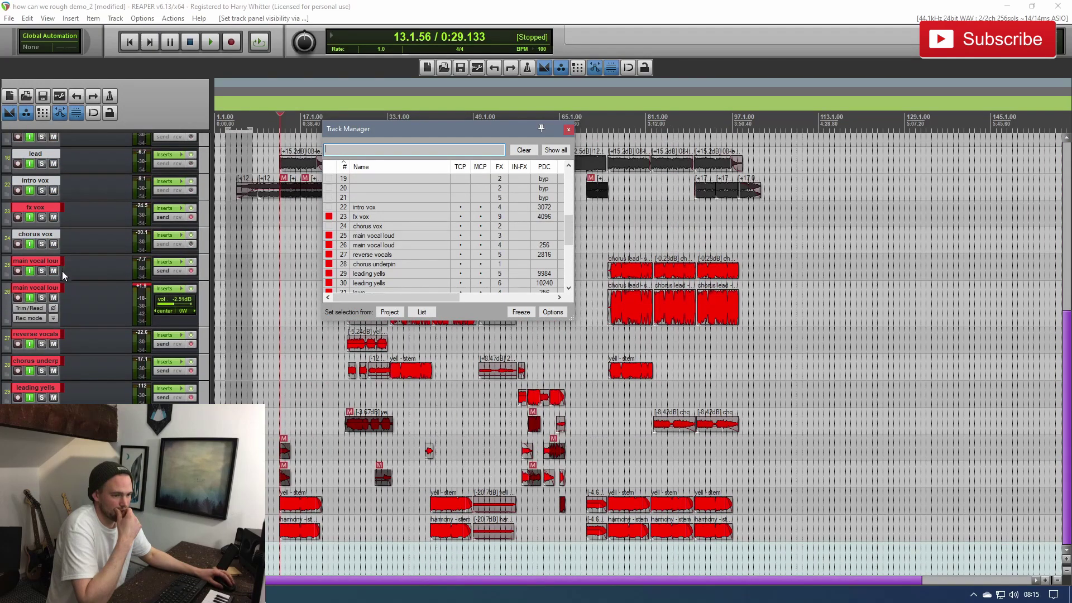
pyautogui.scroll(6, 67, 273)
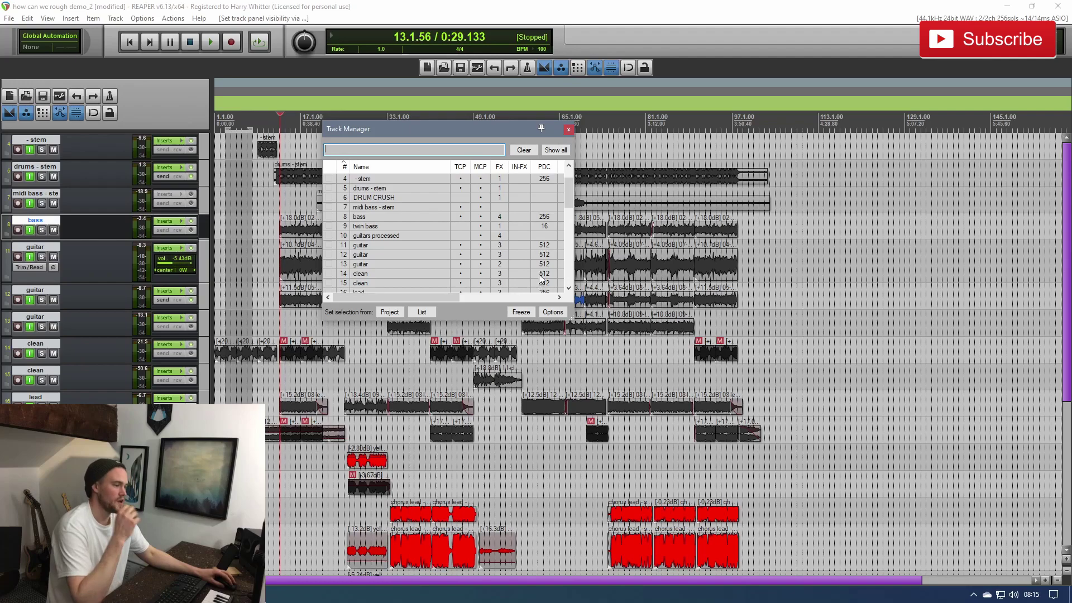
pyautogui.click(568, 129)
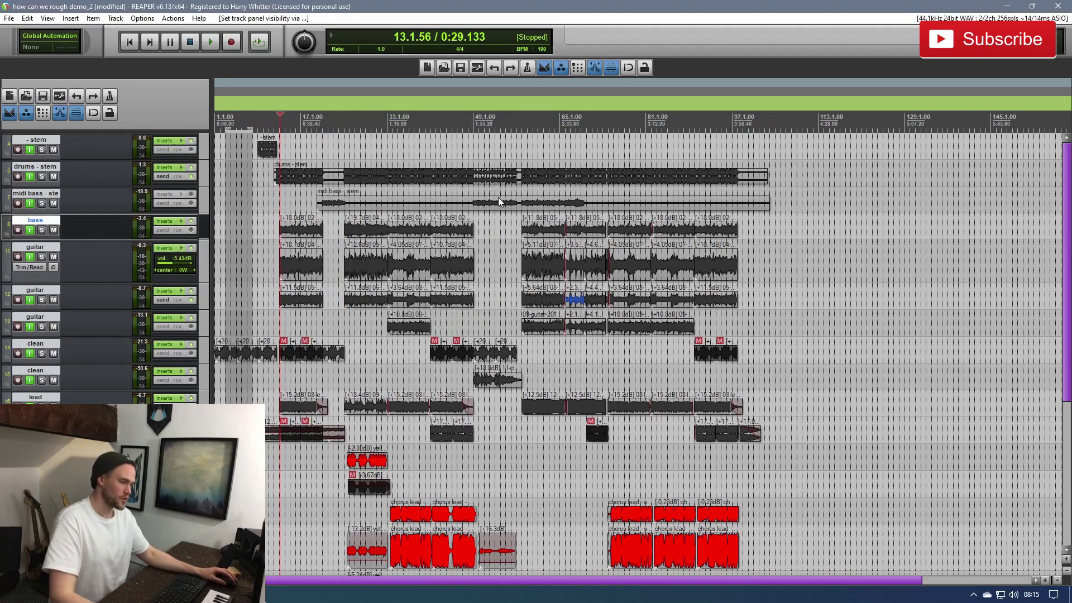
# Step: Rename the first stem track to 'Intro Drums'
pyautogui.doubleClick(46, 139)
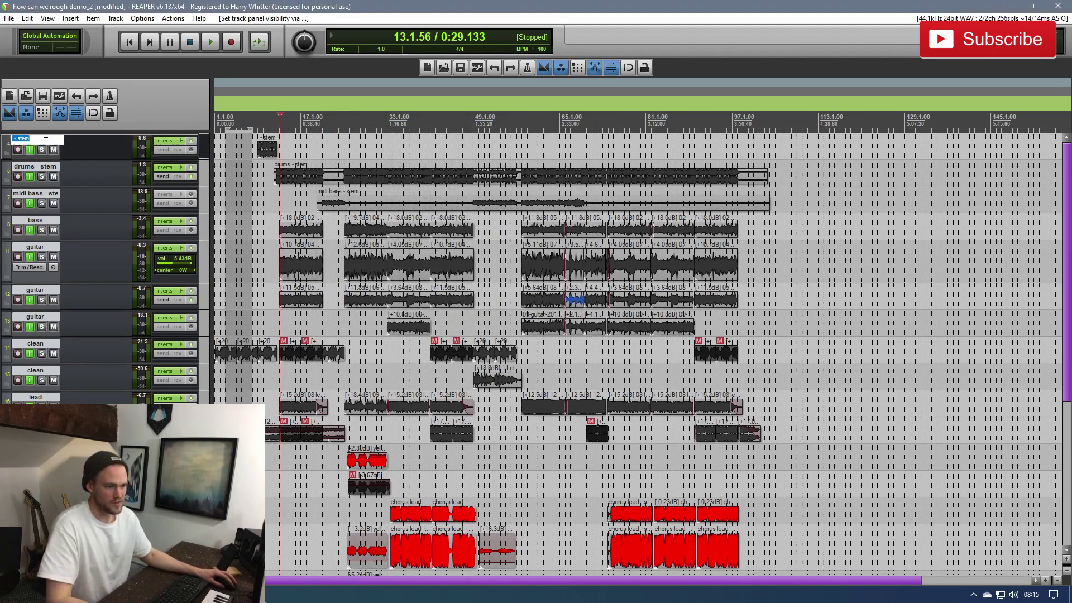
pyautogui.press('BackSpace')
pyautogui.write('Intro')
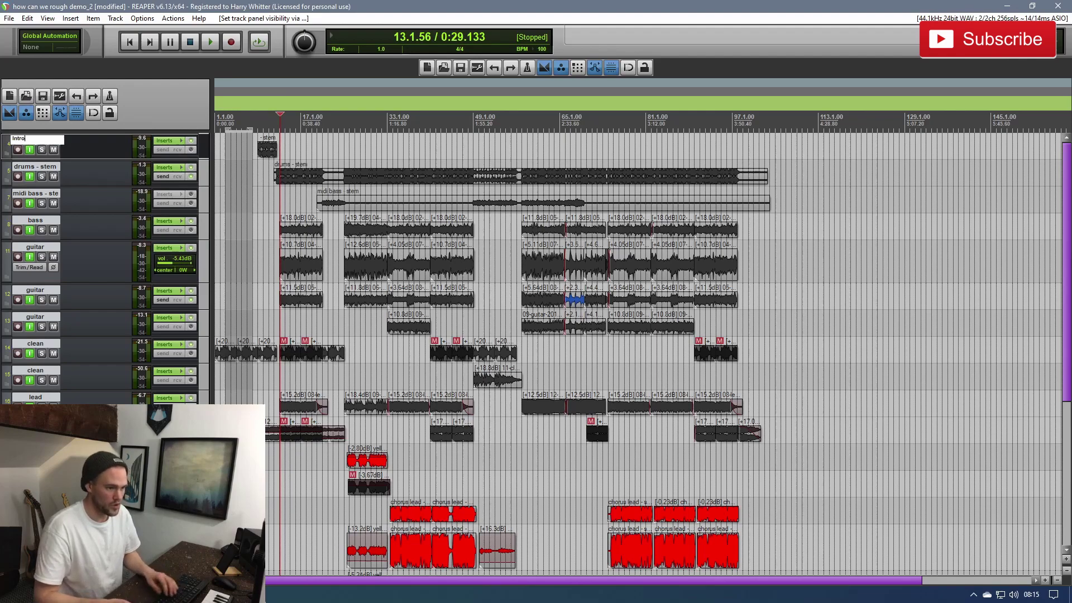
pyautogui.write(' Drums')
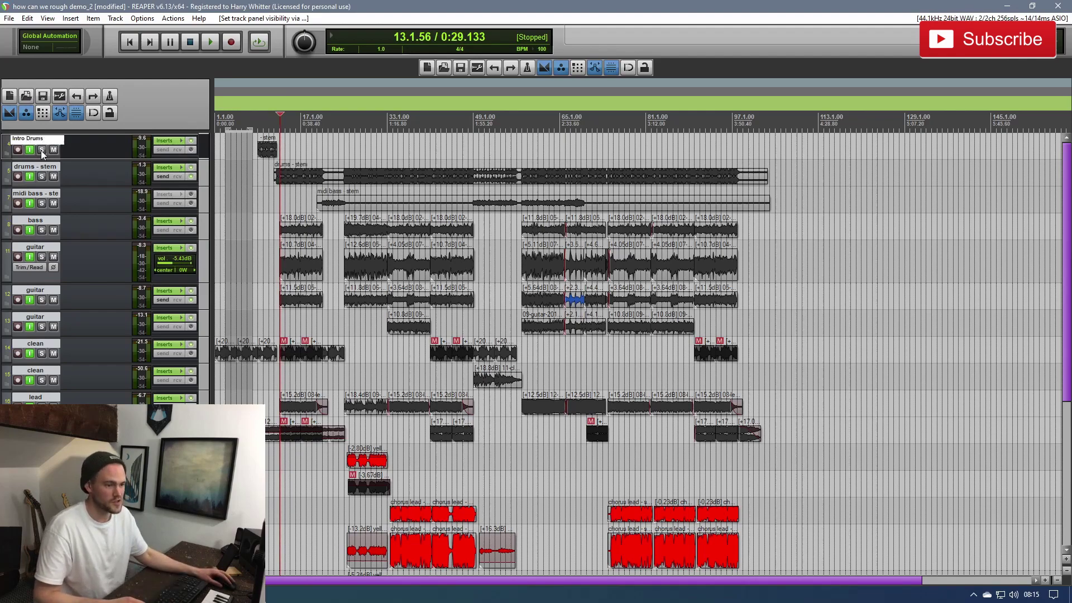
# Step: Start naming the next track 'Dru', return to project start, and select all tracks
pyautogui.doubleClick(32, 166)
pyautogui.write('Drums')
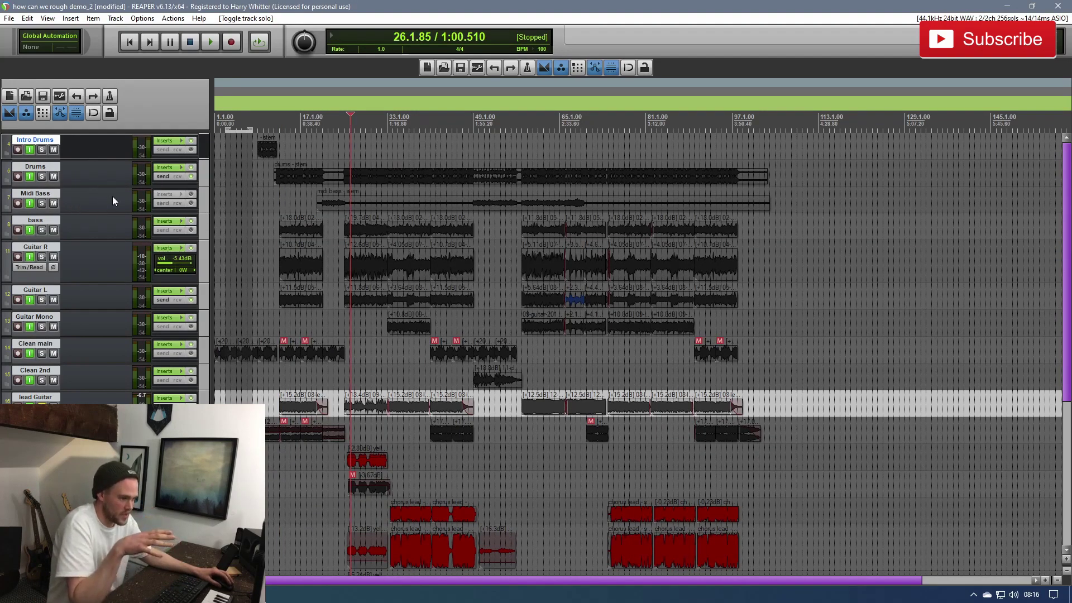
pyautogui.press('Home')
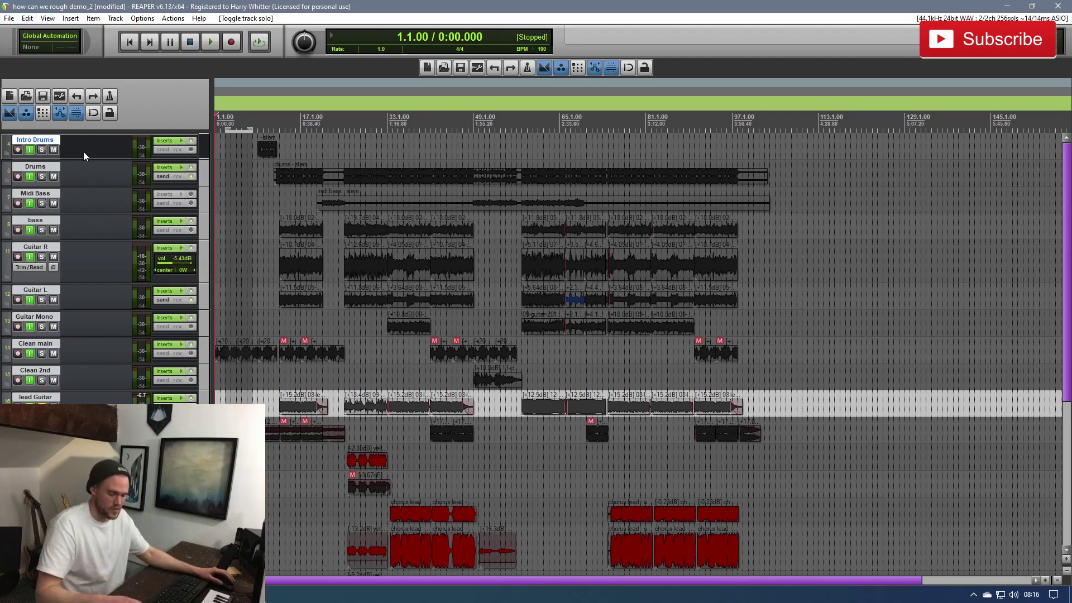
pyautogui.hotkey('ctrl', 'a')
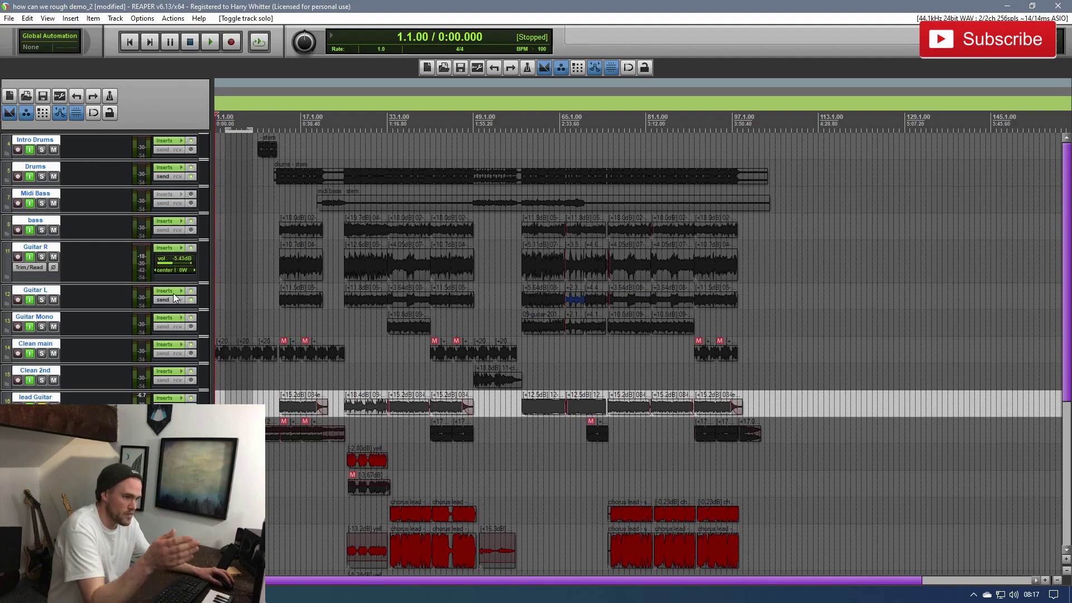
# Step: In Render settings, set Source to Stems (selected tracks) and browse for a new output folder
pyautogui.click(9, 18)
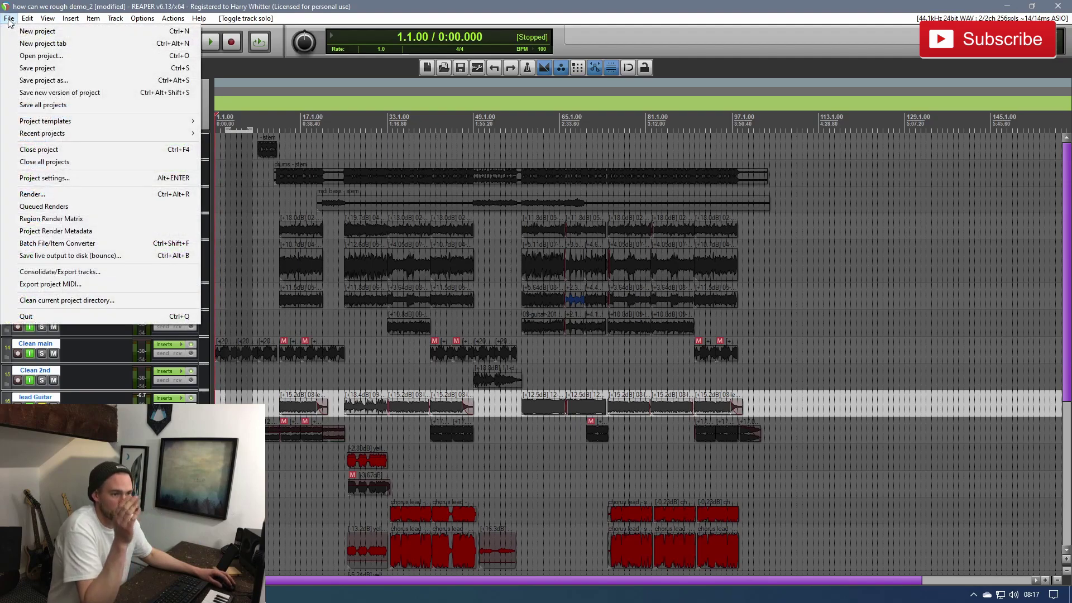
pyautogui.click(48, 194)
pyautogui.click(476, 149)
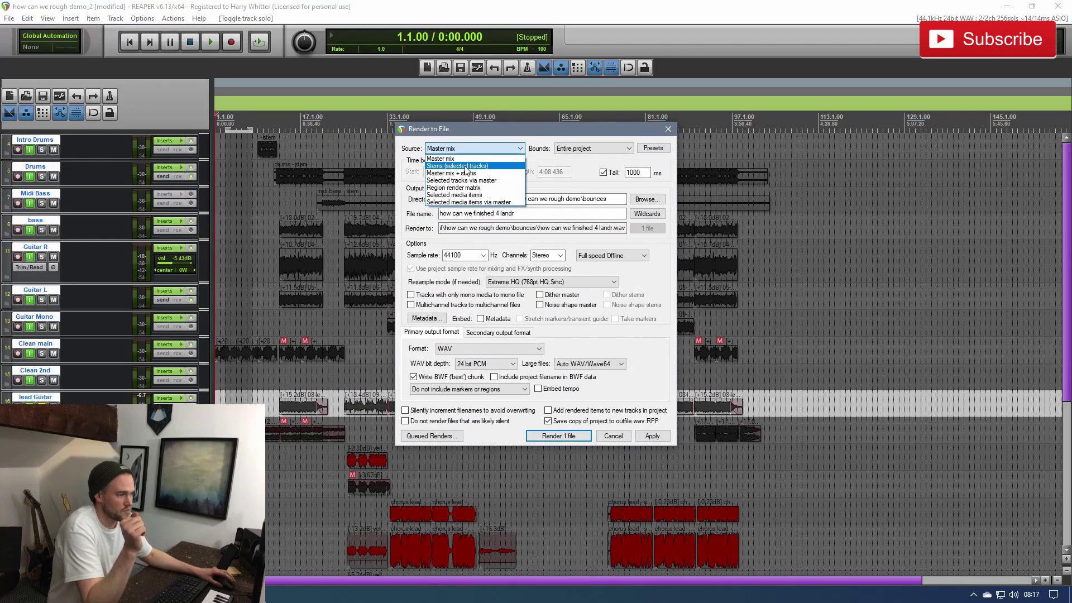
pyautogui.click(466, 166)
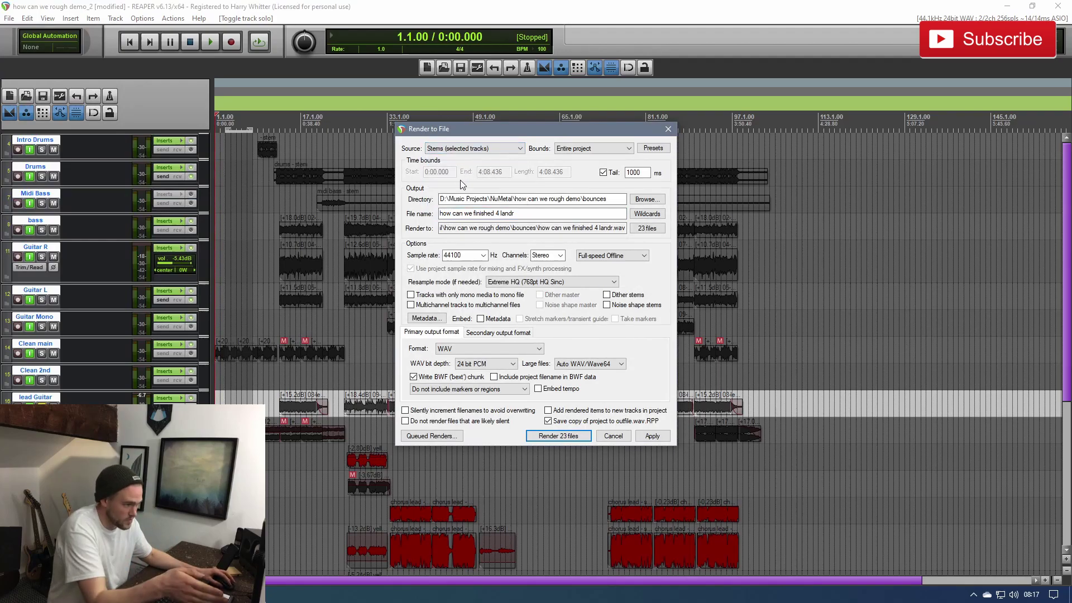
pyautogui.click(647, 199)
pyautogui.click(664, 223)
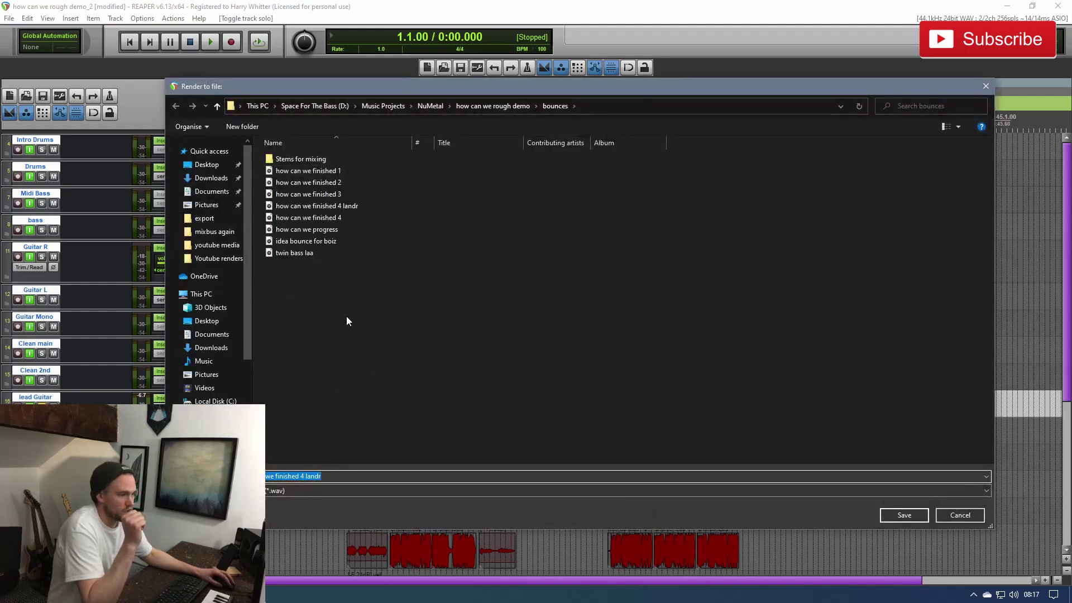
# Step: Make a 'Stems for mixing Demo' folder inside bounces and save it as the render destination
pyautogui.rightClick(346, 317)
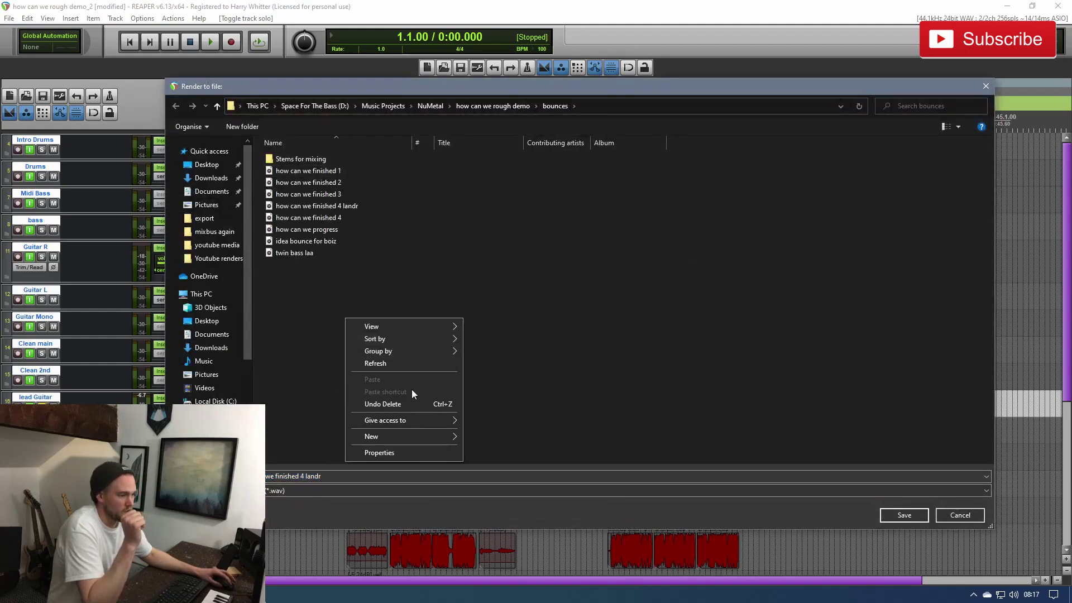
pyautogui.moveTo(446, 436)
pyautogui.click(506, 437)
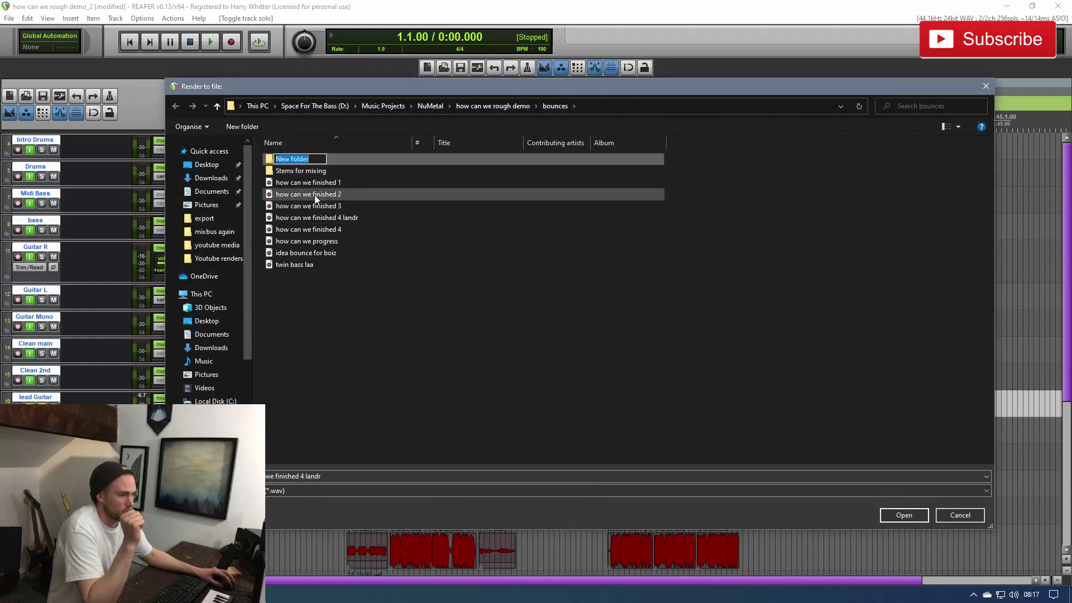
pyautogui.write('Stems for mixing Demo')
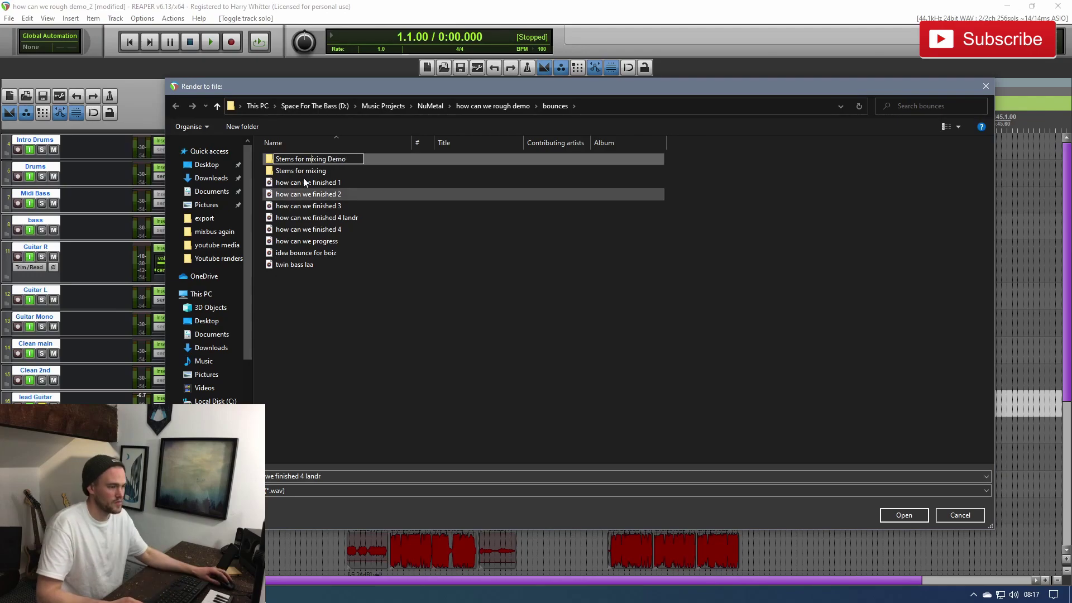
pyautogui.press('Return')
pyautogui.press('Return')
pyautogui.click(904, 515)
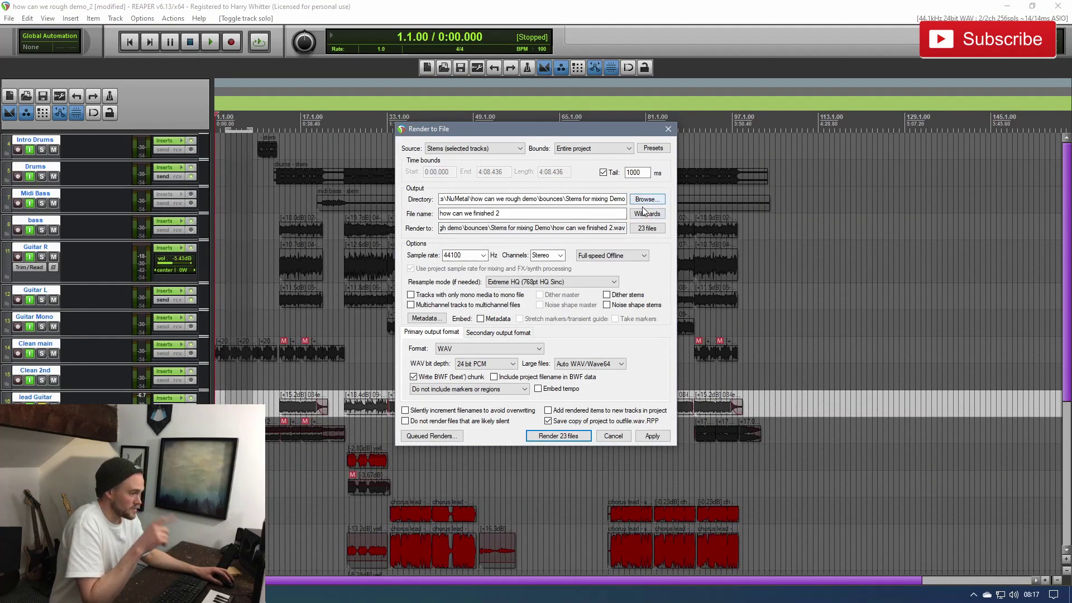
# Step: Replace the old render file name with the $track wildcard and preview the 23 output files
pyautogui.moveTo(518, 212); pyautogui.dragTo(432, 212)
pyautogui.press('BackSpace')
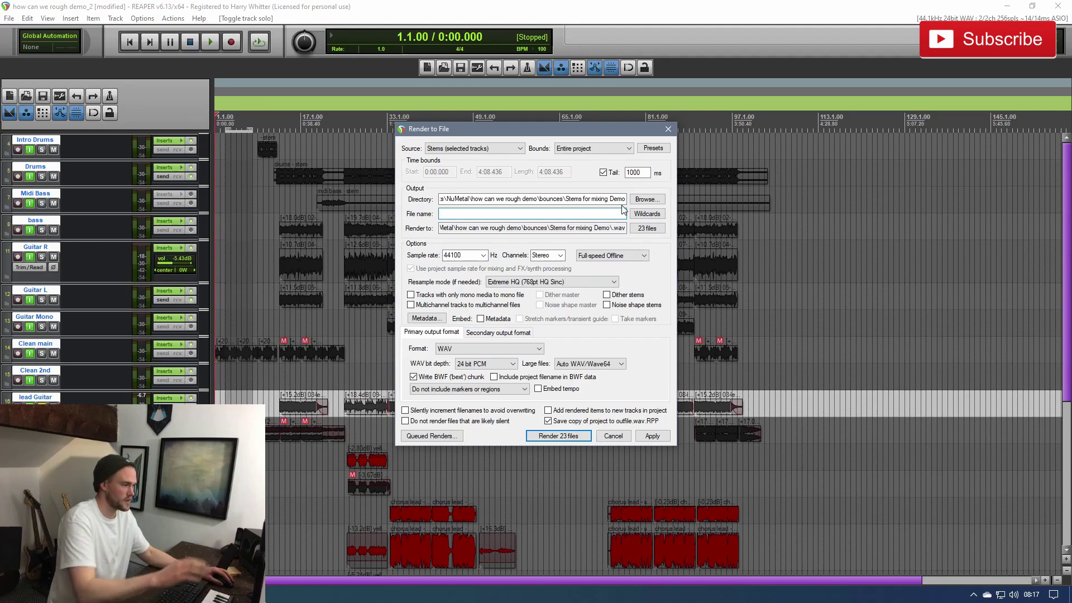
pyautogui.click(651, 215)
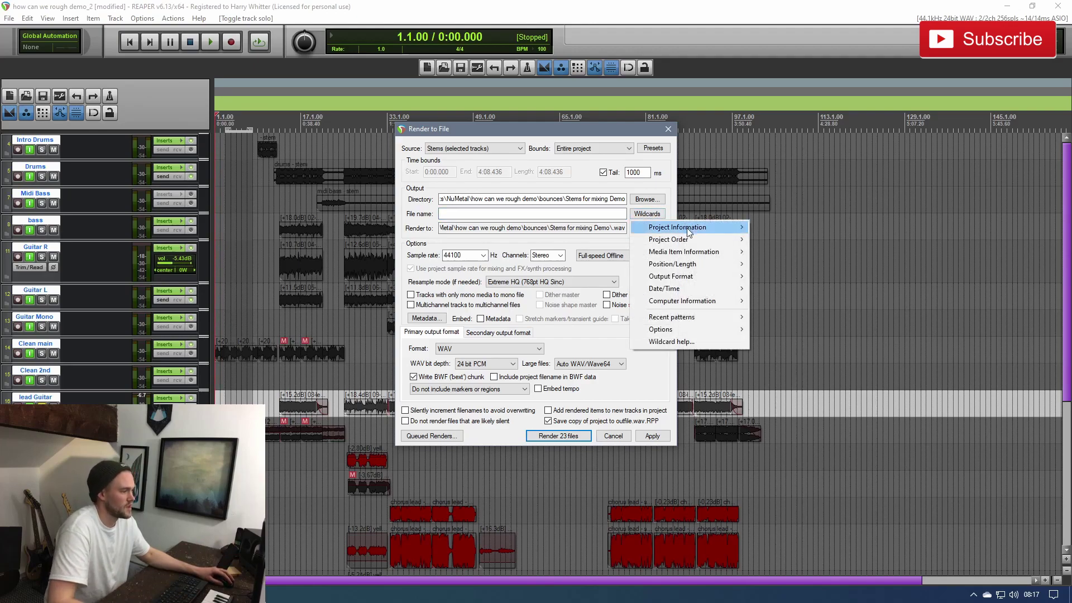
pyautogui.moveTo(691, 230)
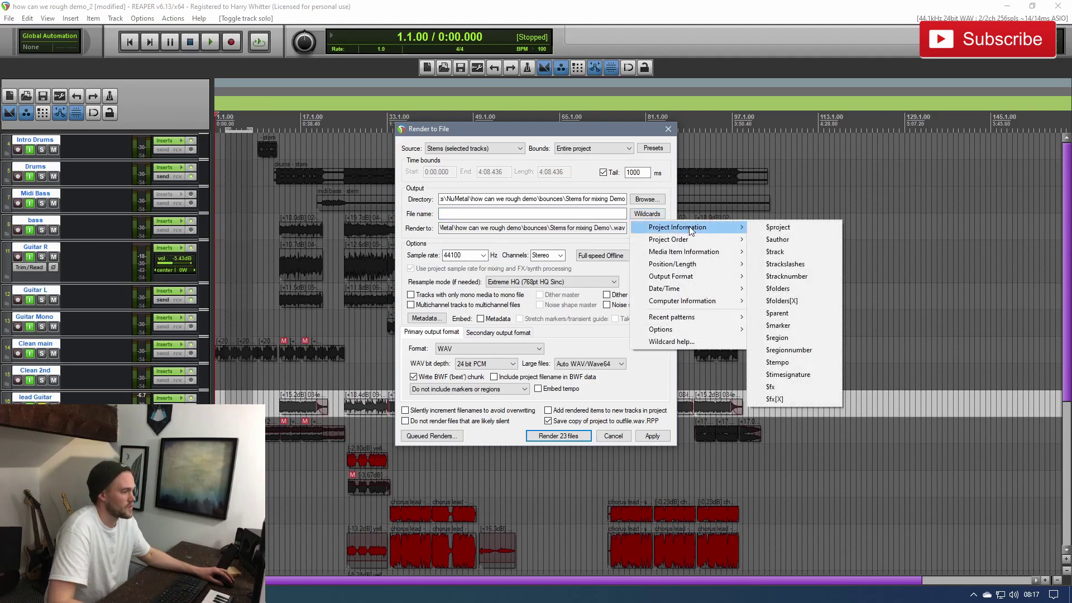
pyautogui.click(788, 255)
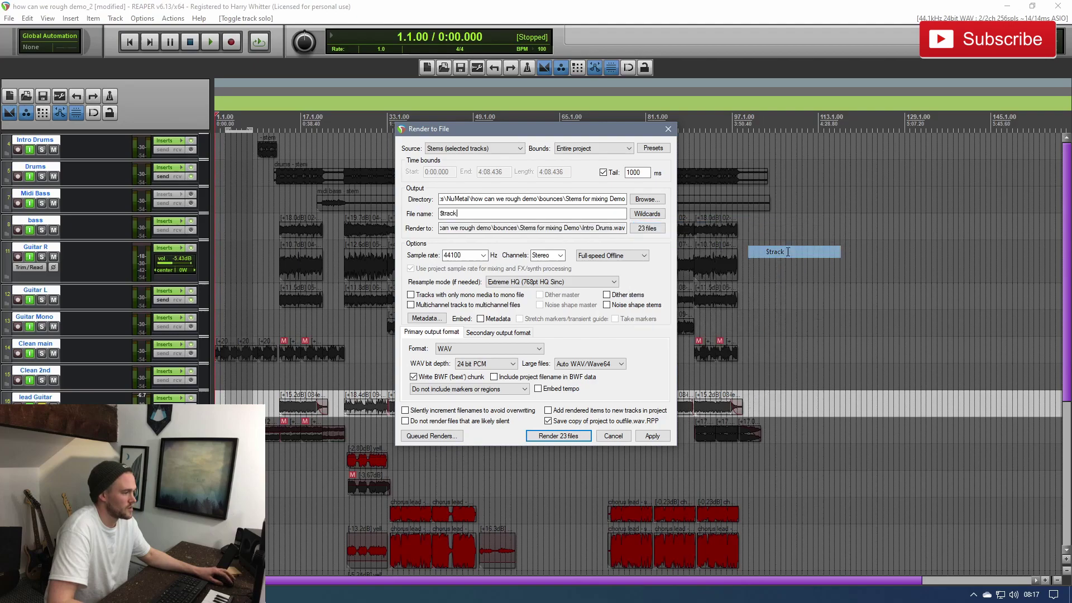
pyautogui.click(647, 228)
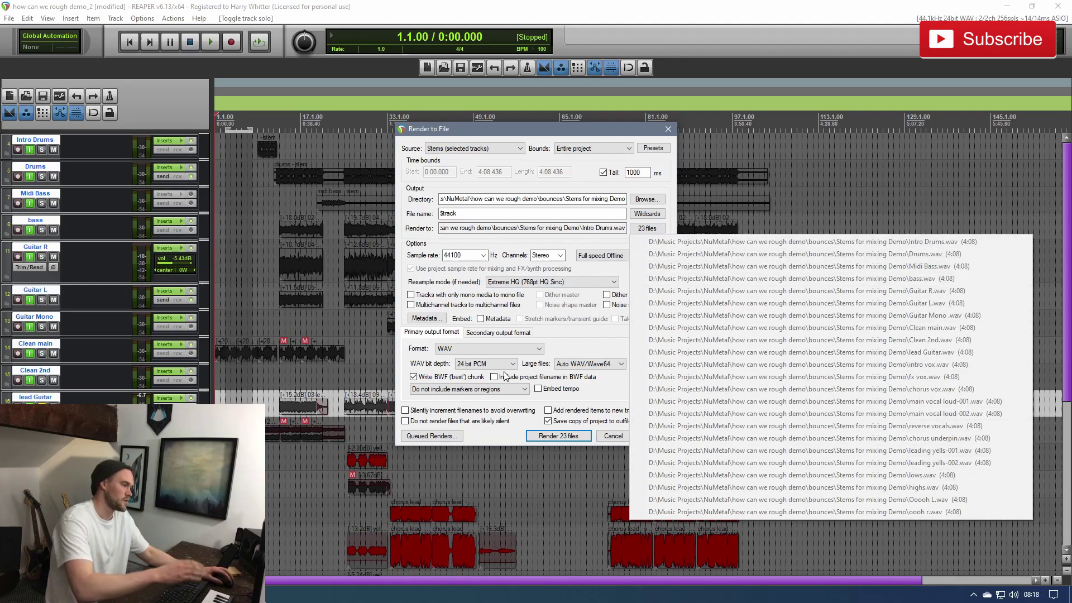
# Step: Append the $tempo wildcard to the file name and render all 23 stems
pyautogui.click(472, 212)
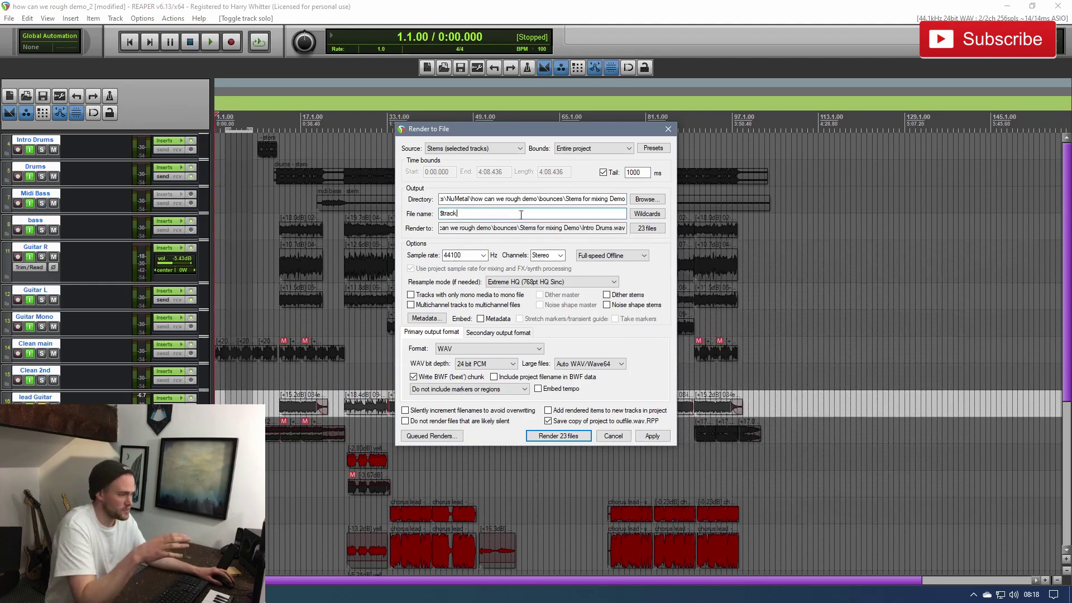
pyautogui.click(647, 214)
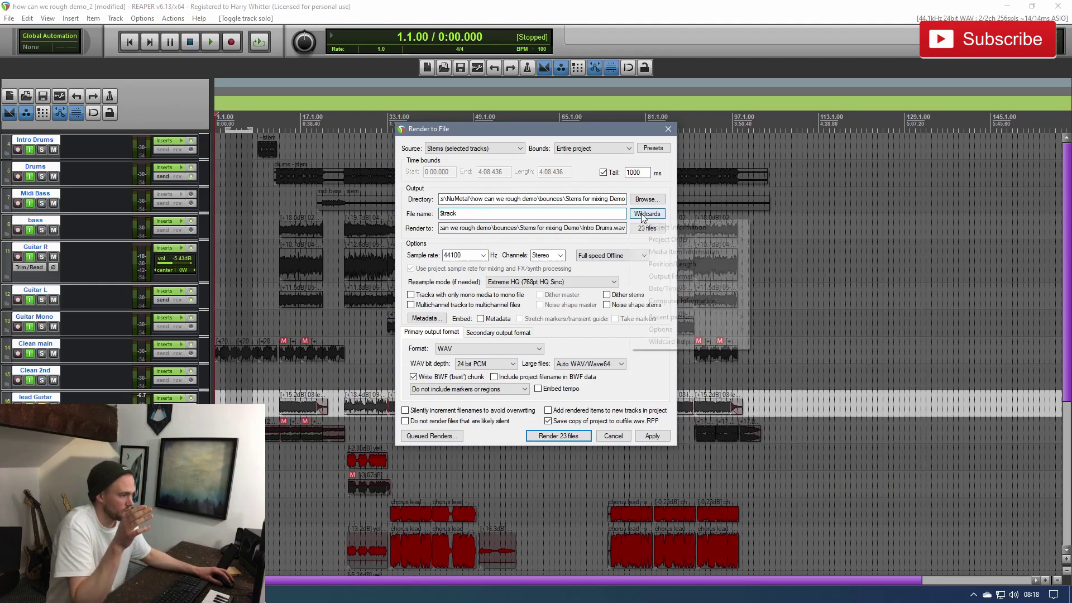
pyautogui.moveTo(720, 227)
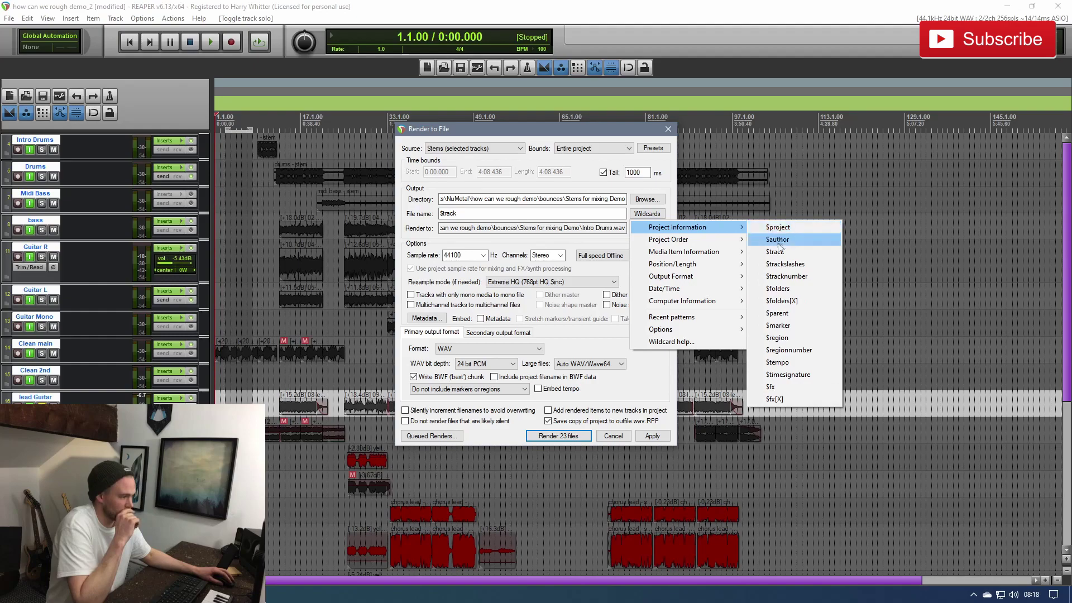
pyautogui.click(787, 364)
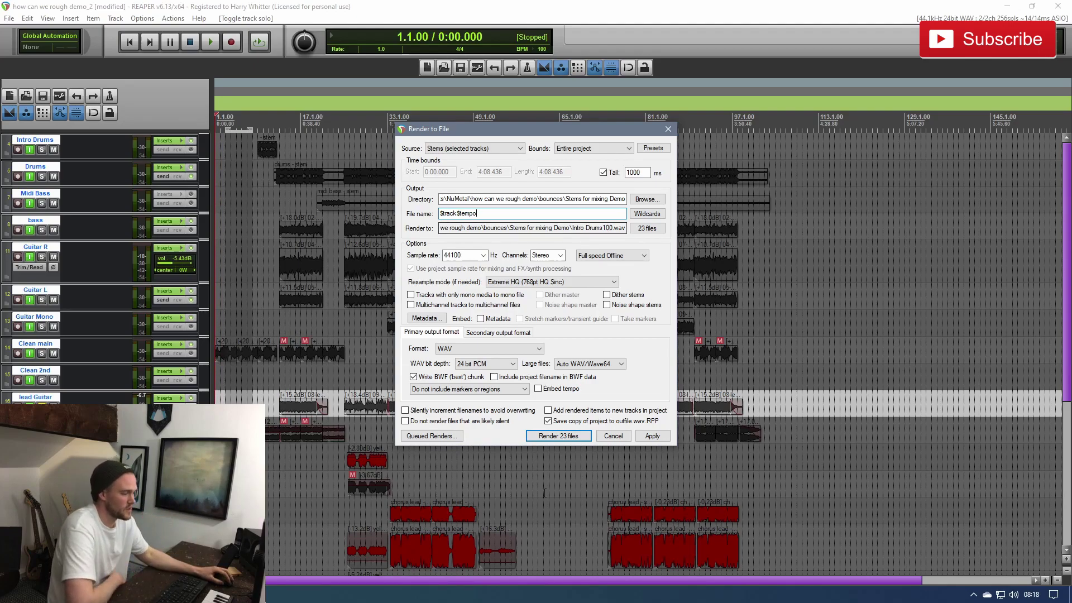
pyautogui.click(573, 438)
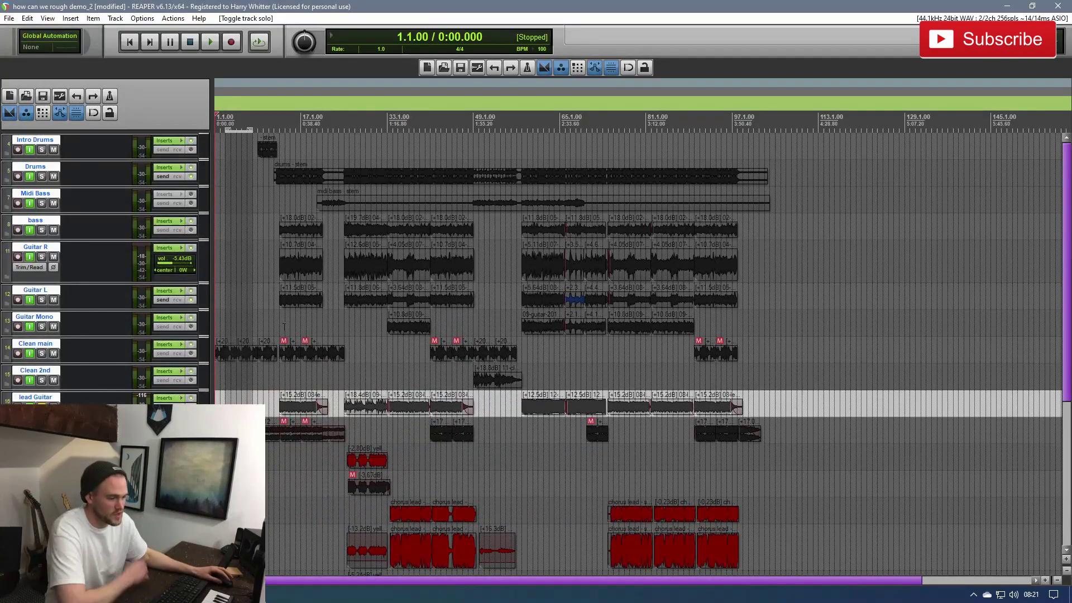
# Step: Open D: > Music Projects > NuMetal > how can we rough demo > bounces > Stems for mixing Demo, sorted by type, maximized
pyautogui.press('super+e')
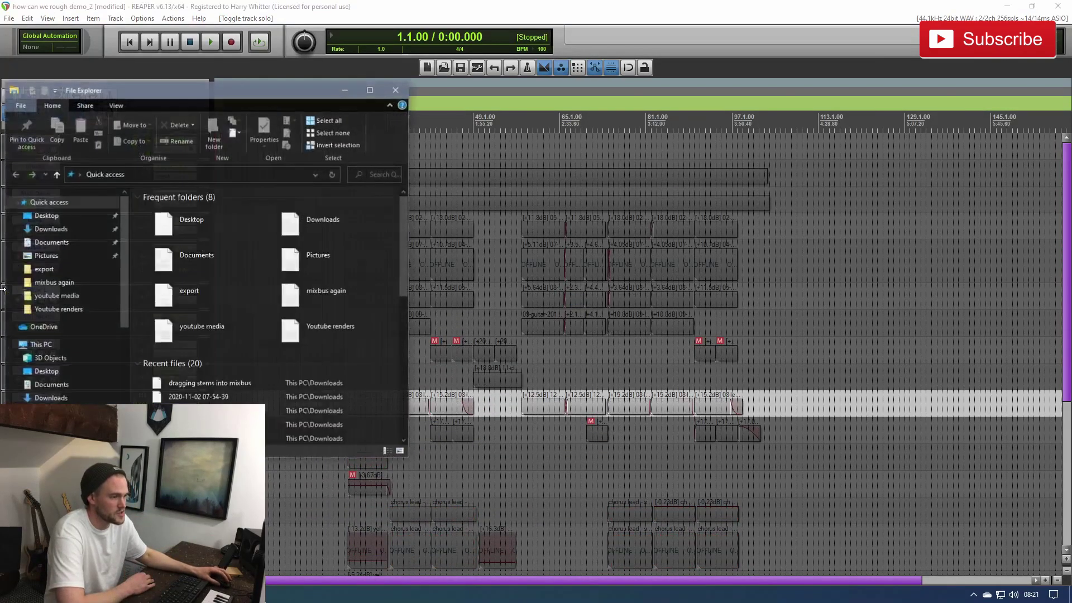
pyautogui.scroll(-4, 90, 310)
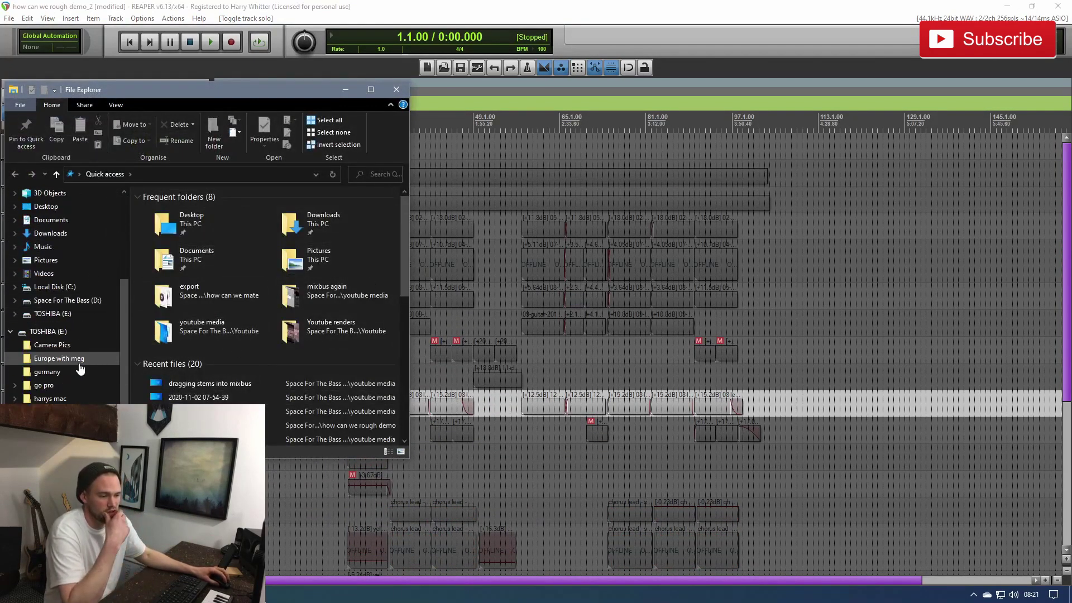
pyautogui.click(66, 301)
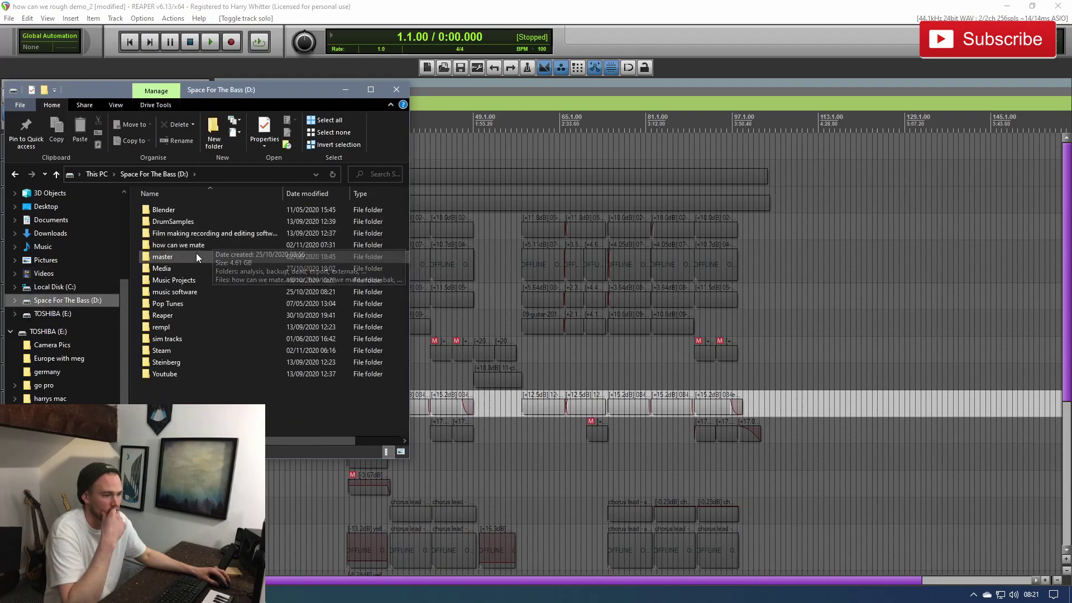
pyautogui.doubleClick(177, 280)
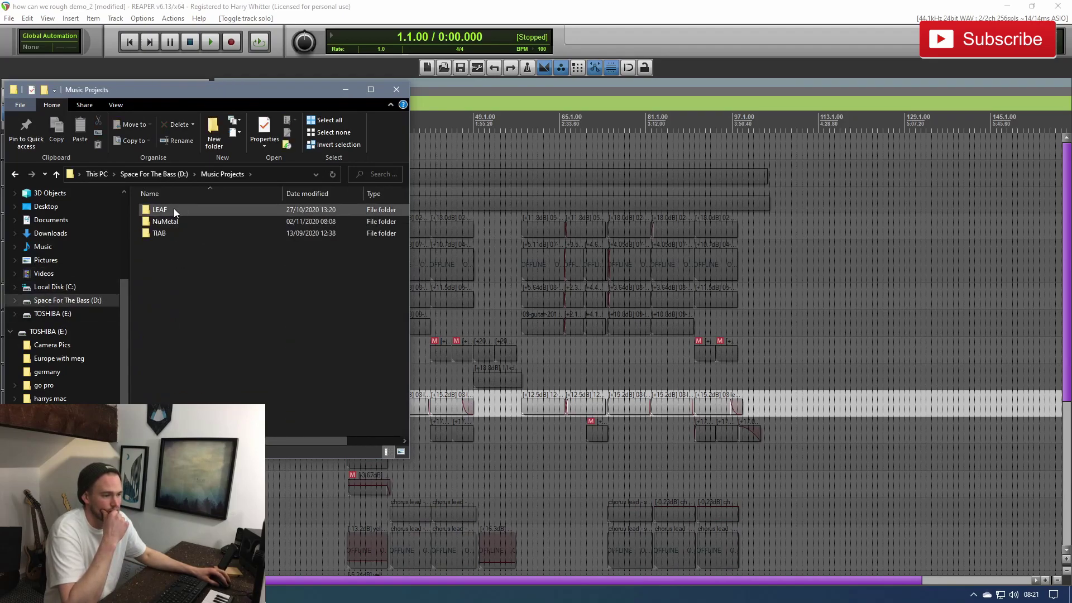
pyautogui.doubleClick(170, 221)
pyautogui.doubleClick(173, 210)
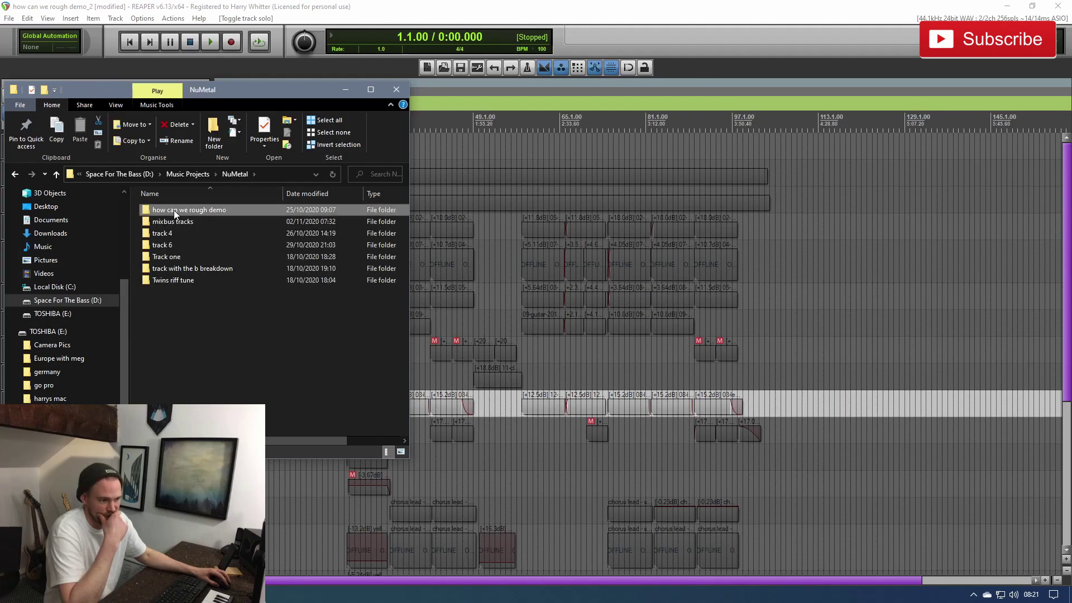
pyautogui.doubleClick(172, 210)
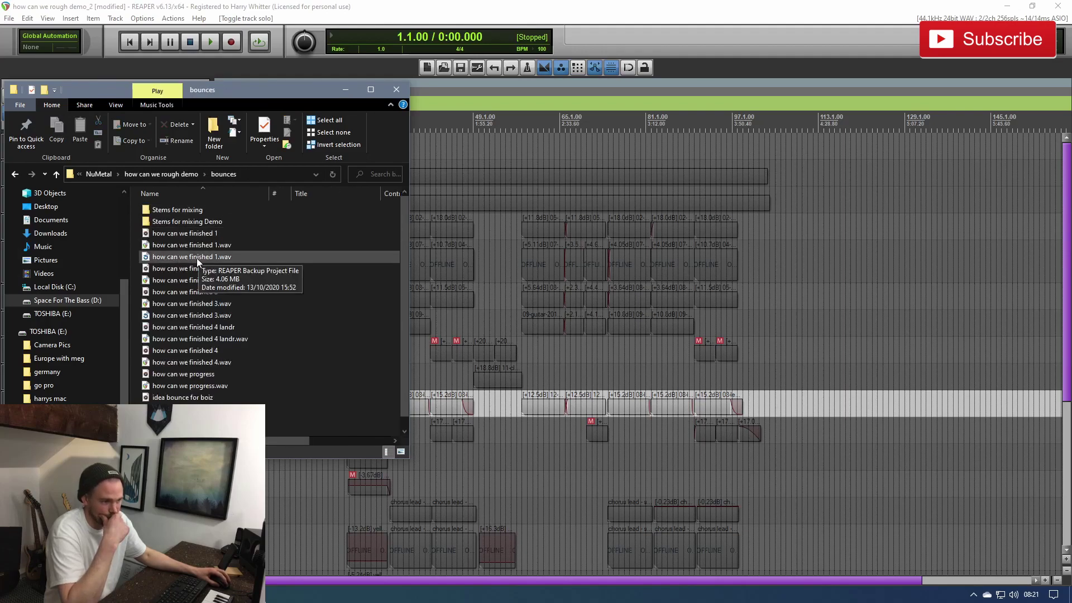
pyautogui.doubleClick(173, 221)
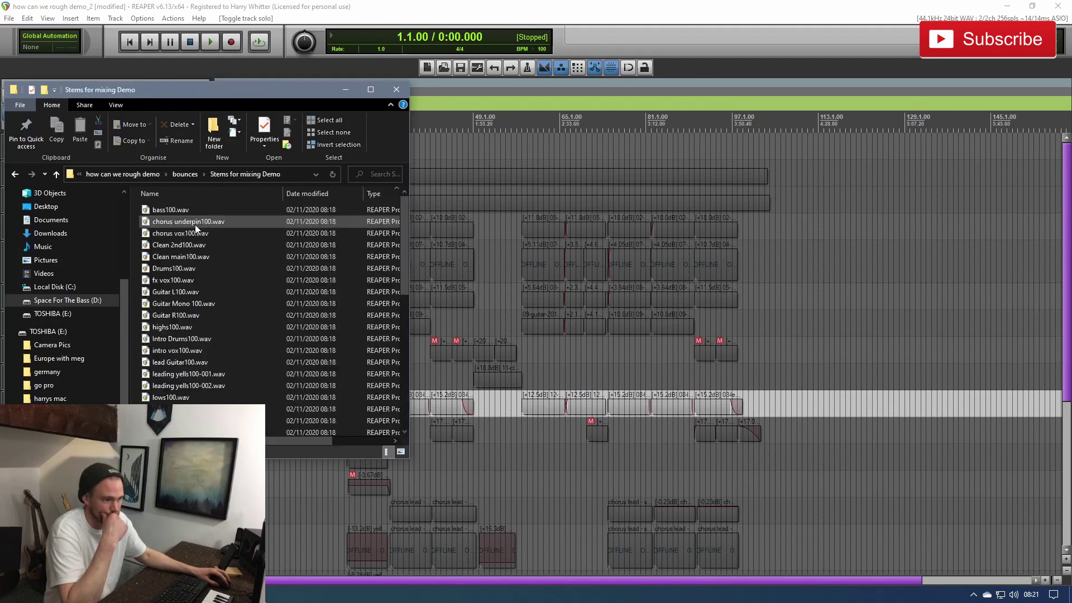
pyautogui.click(375, 193)
pyautogui.click(370, 89)
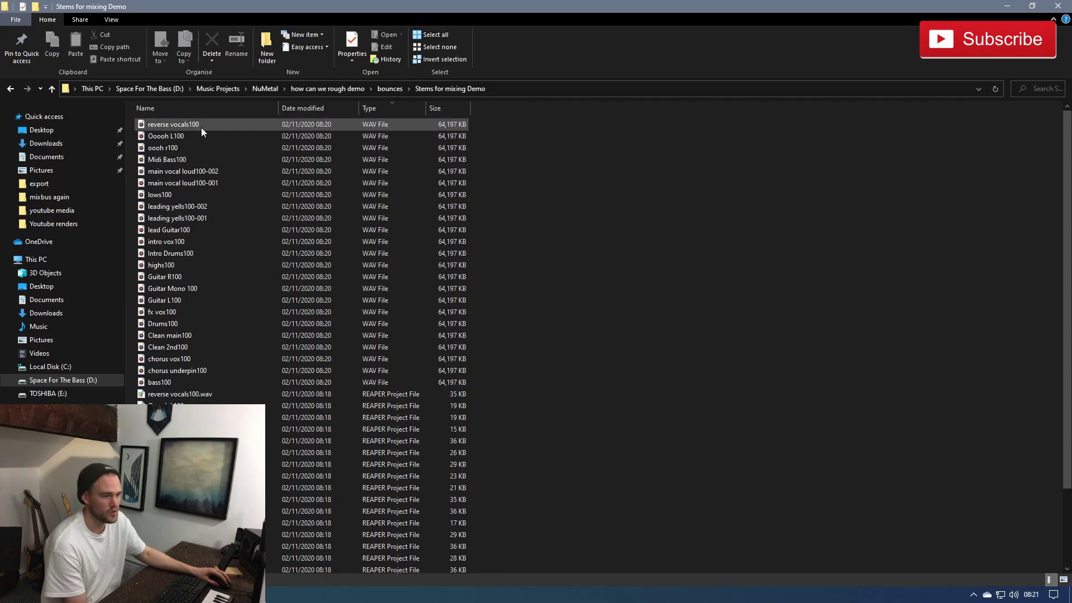
# Step: Select the range from bass100 up to reverse vocals100 to highlight every WAV stem
pyautogui.click(212, 382)
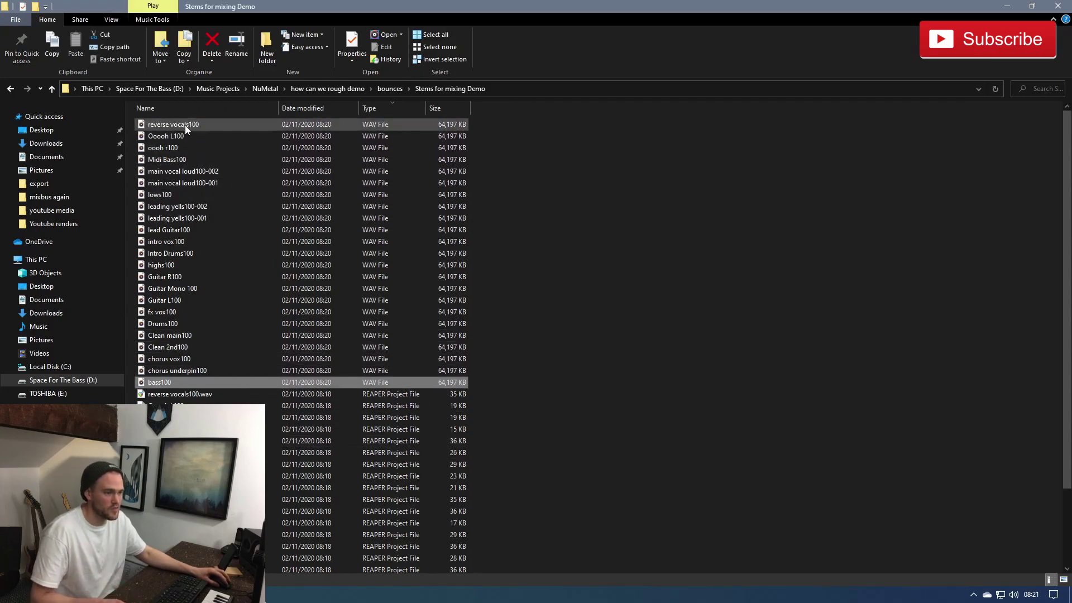
pyautogui.keyDown('shift'); pyautogui.click(185, 125); pyautogui.keyUp('shift')
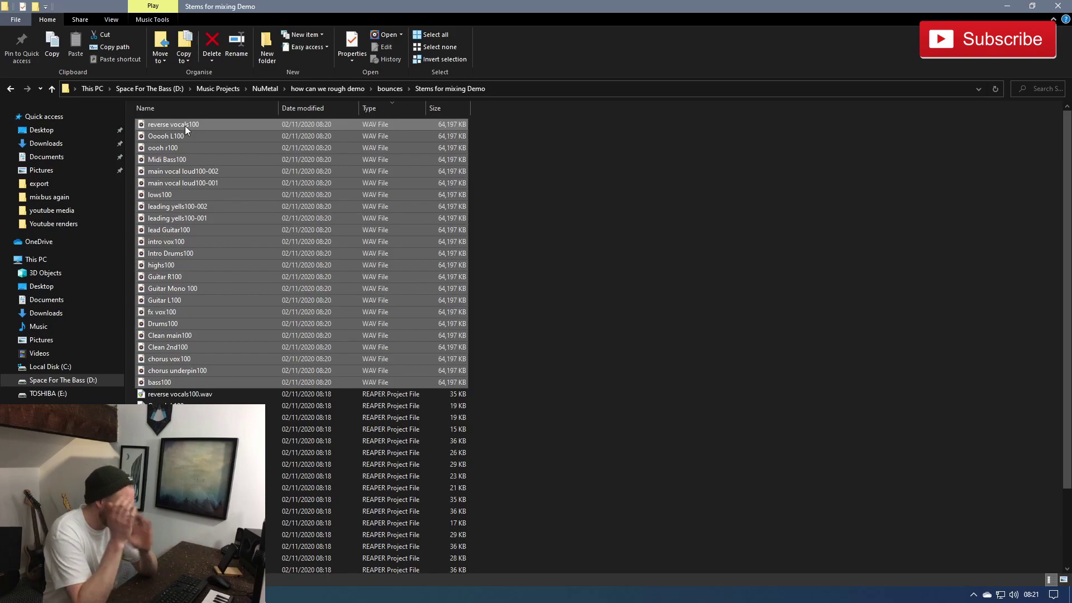